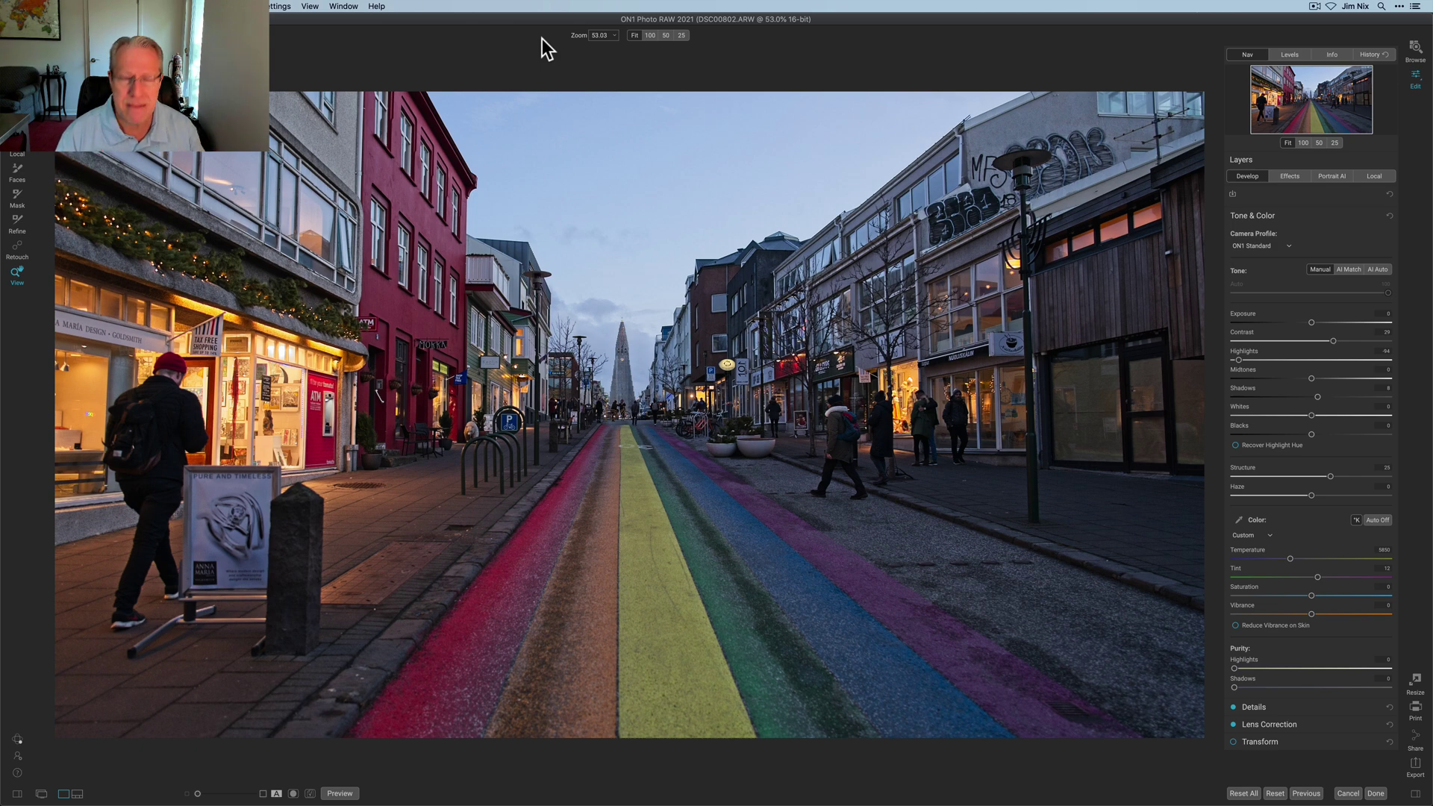
Step: Toggle between the unedited original and the edited photo to compare them
key("backslash")
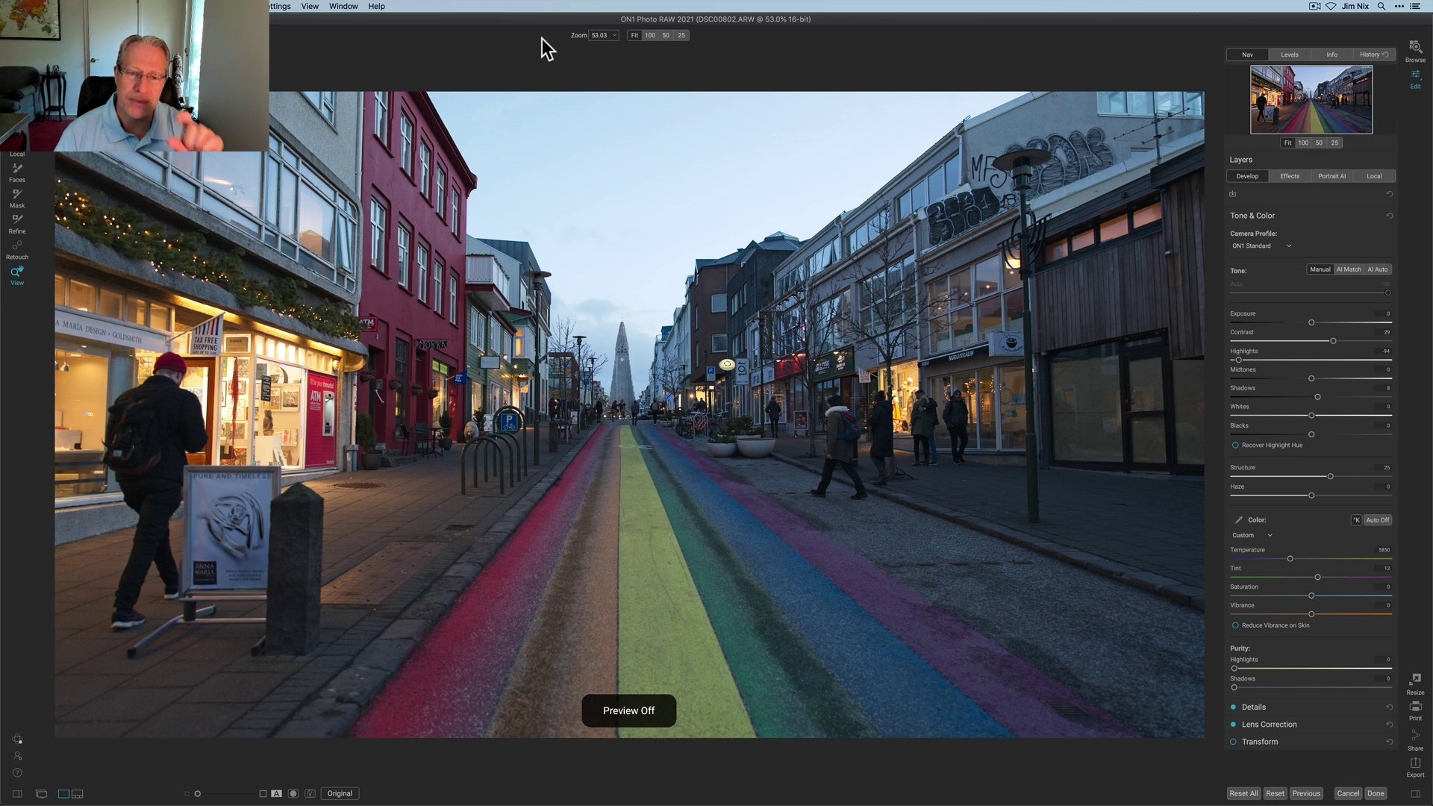
key("backslash")
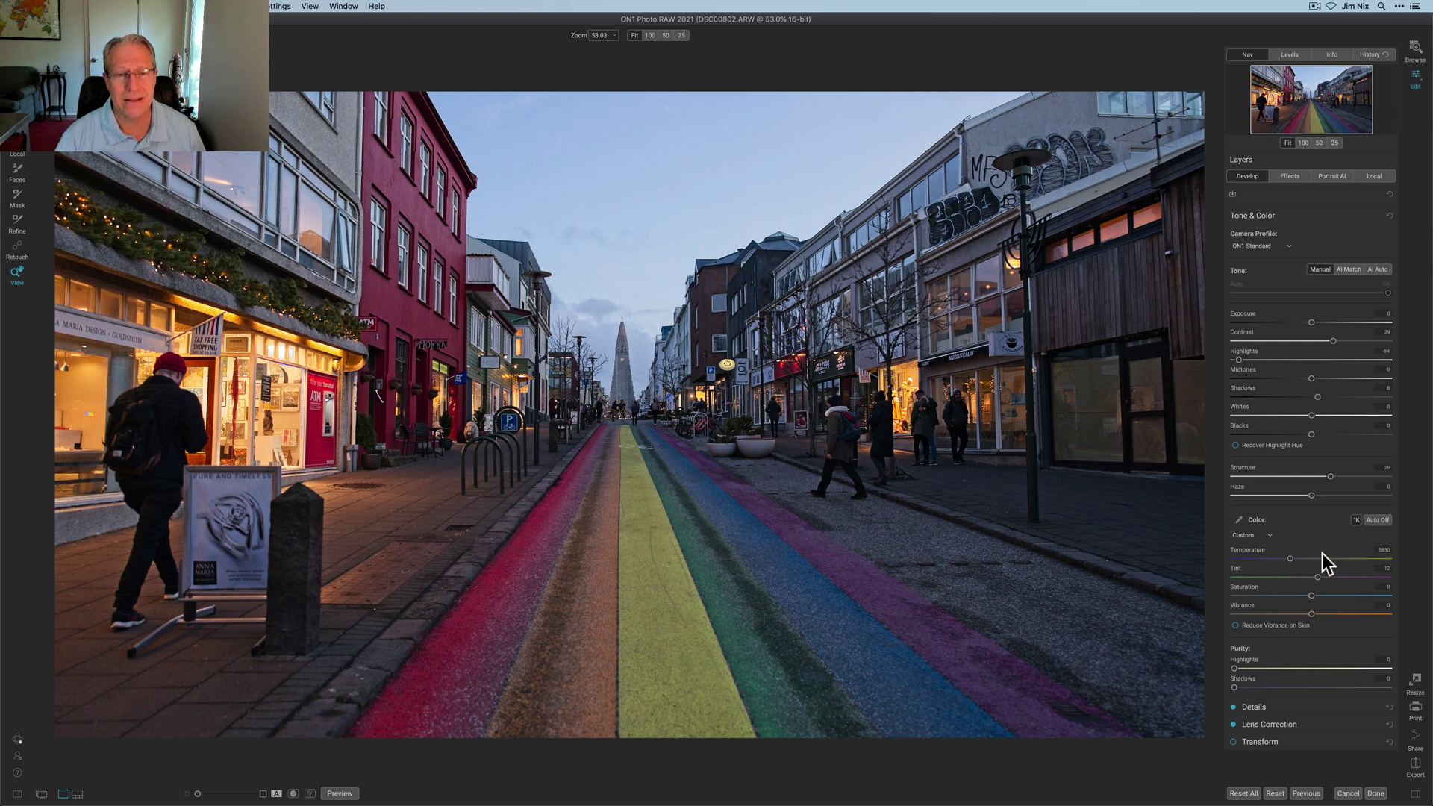
key("backslash")
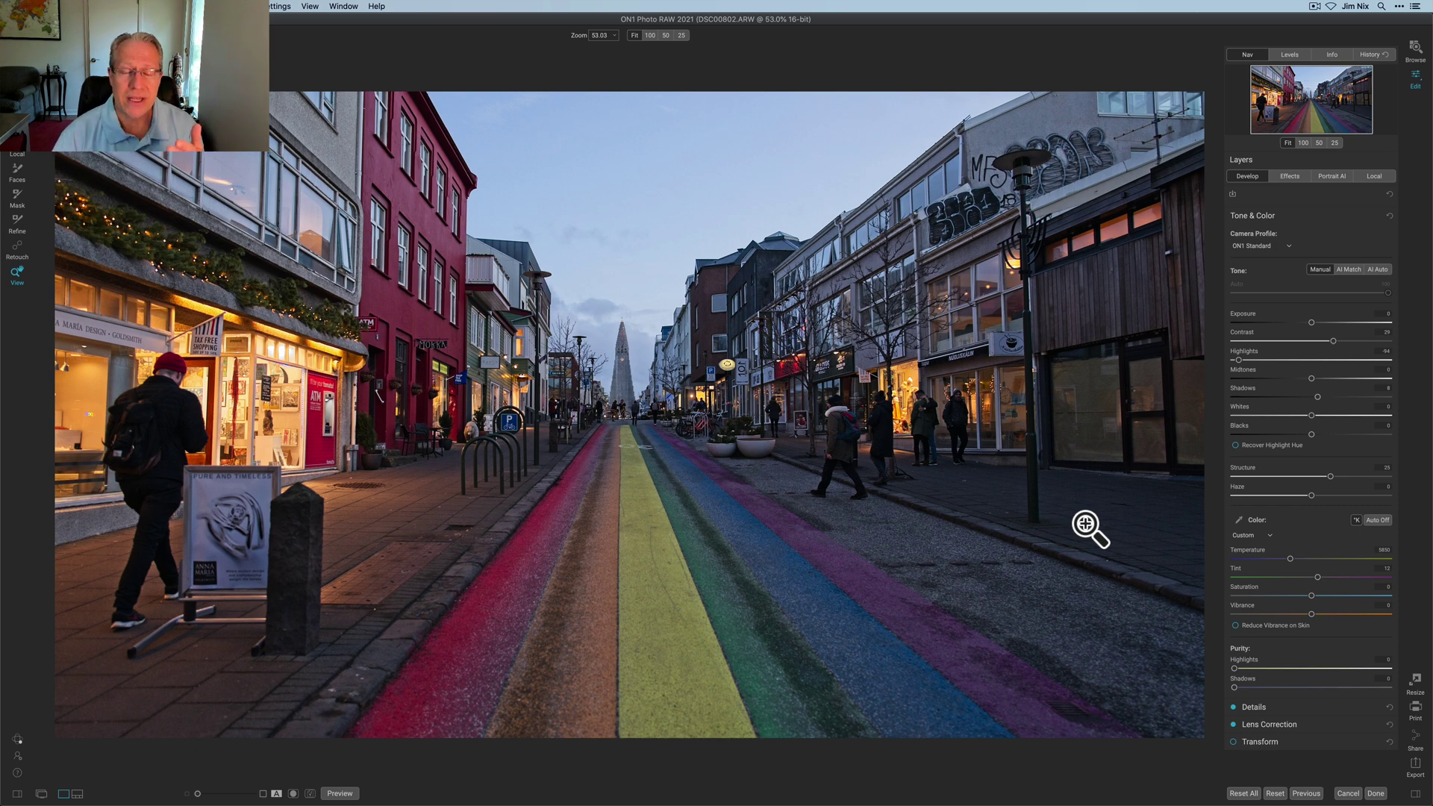
Step: Add a local adjustment layer with a Lumen mask, tightening its levels toward the brighter areas
left_click(1390, 176)
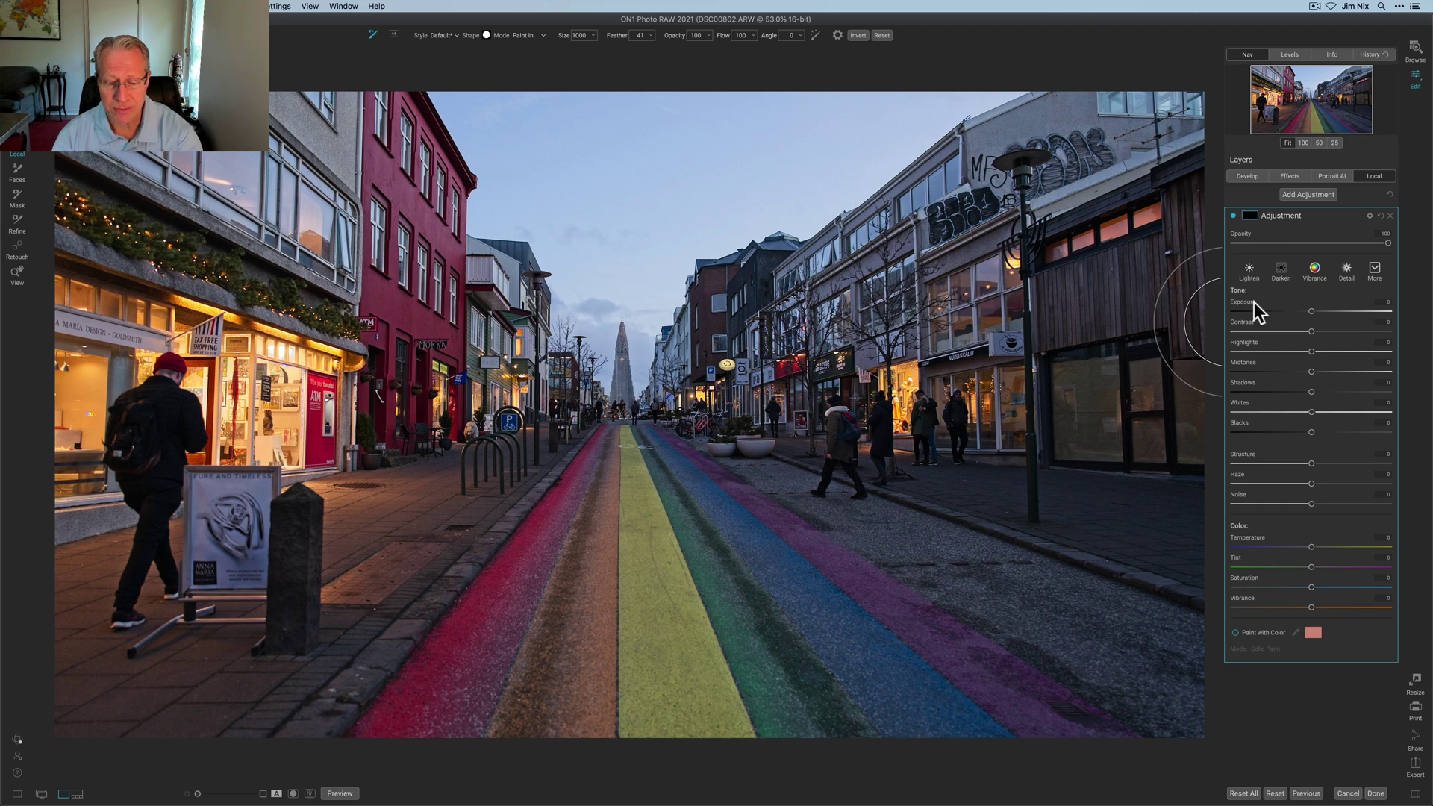
left_click(1249, 217)
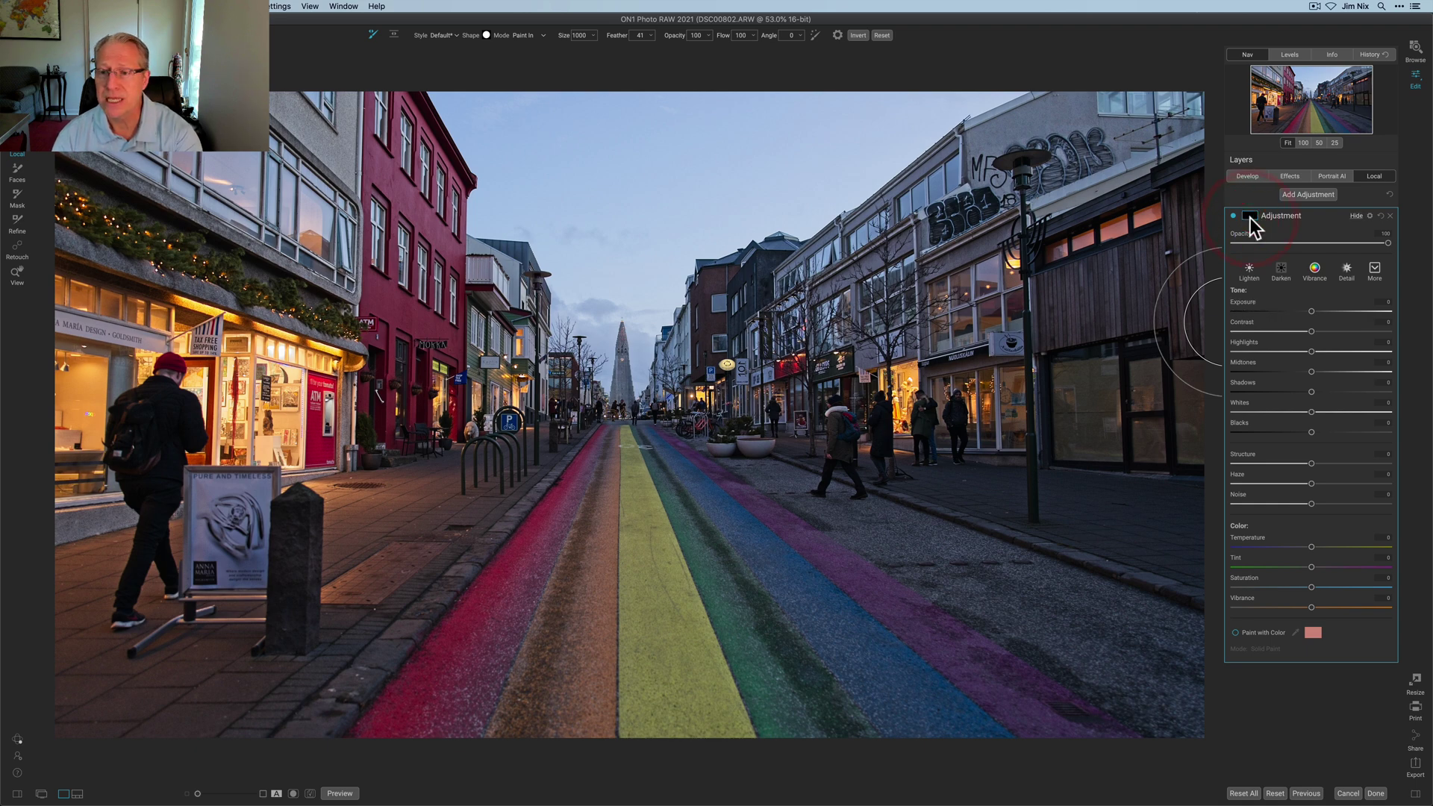
left_click(1292, 287)
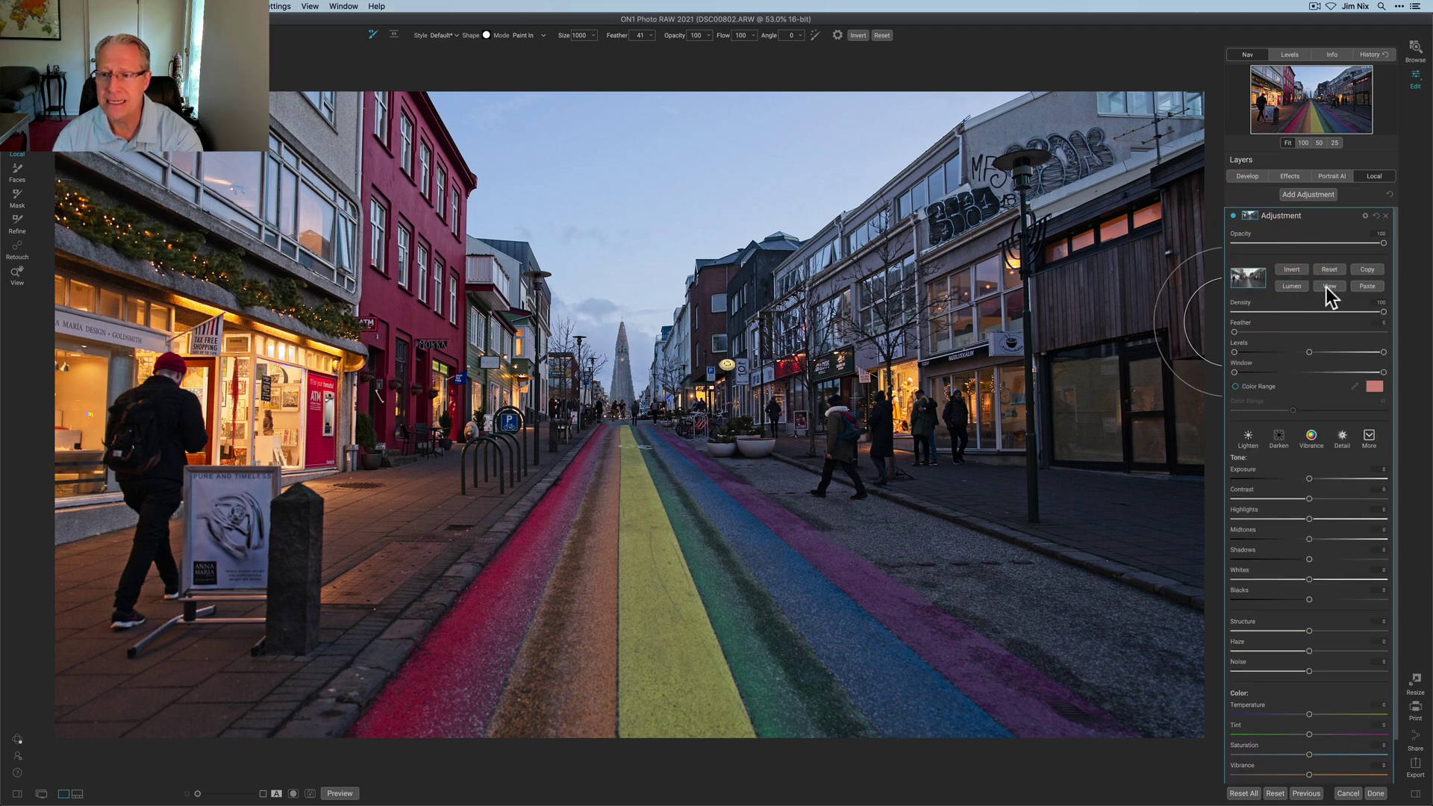
left_click(1327, 288)
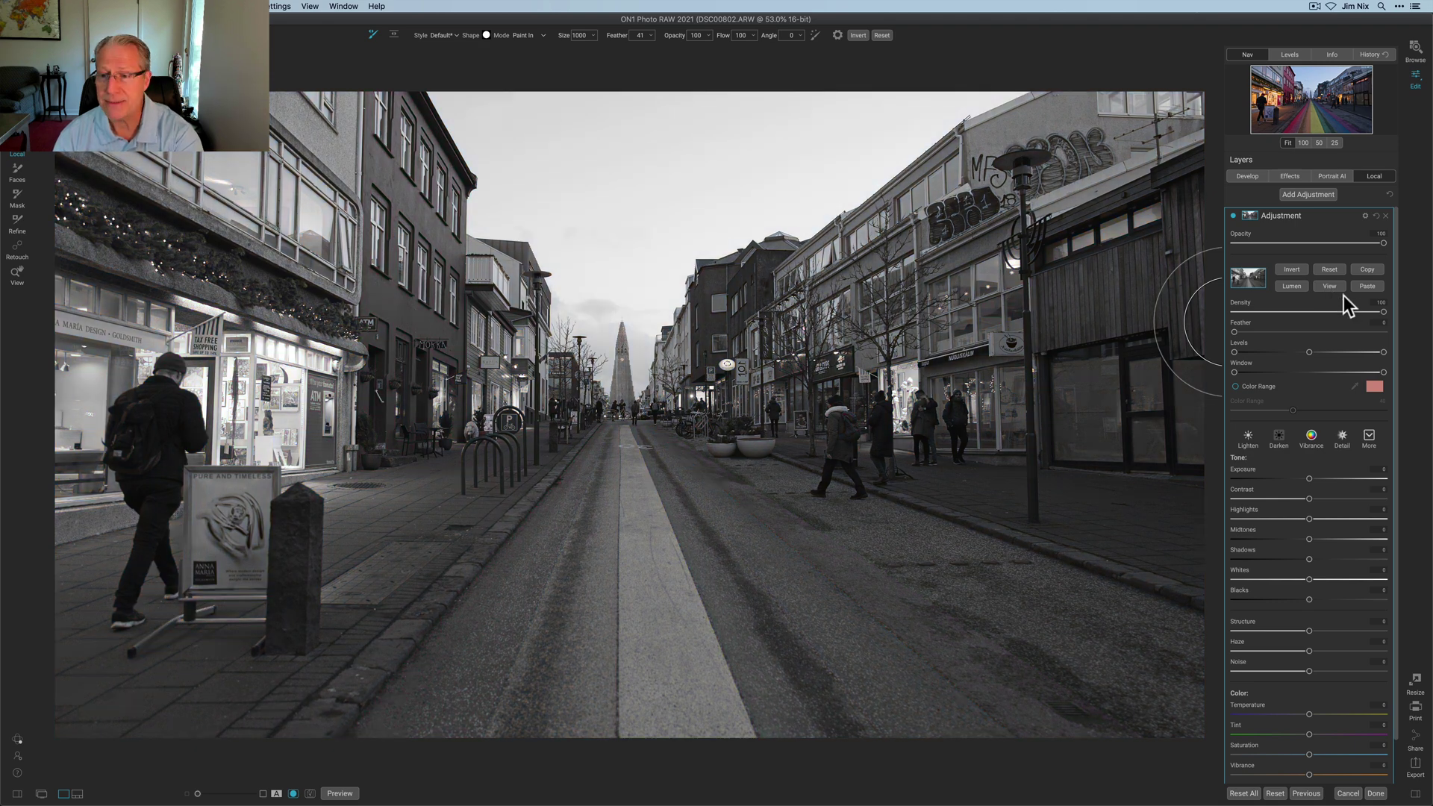
left_click_drag(1235, 352, 1330, 351)
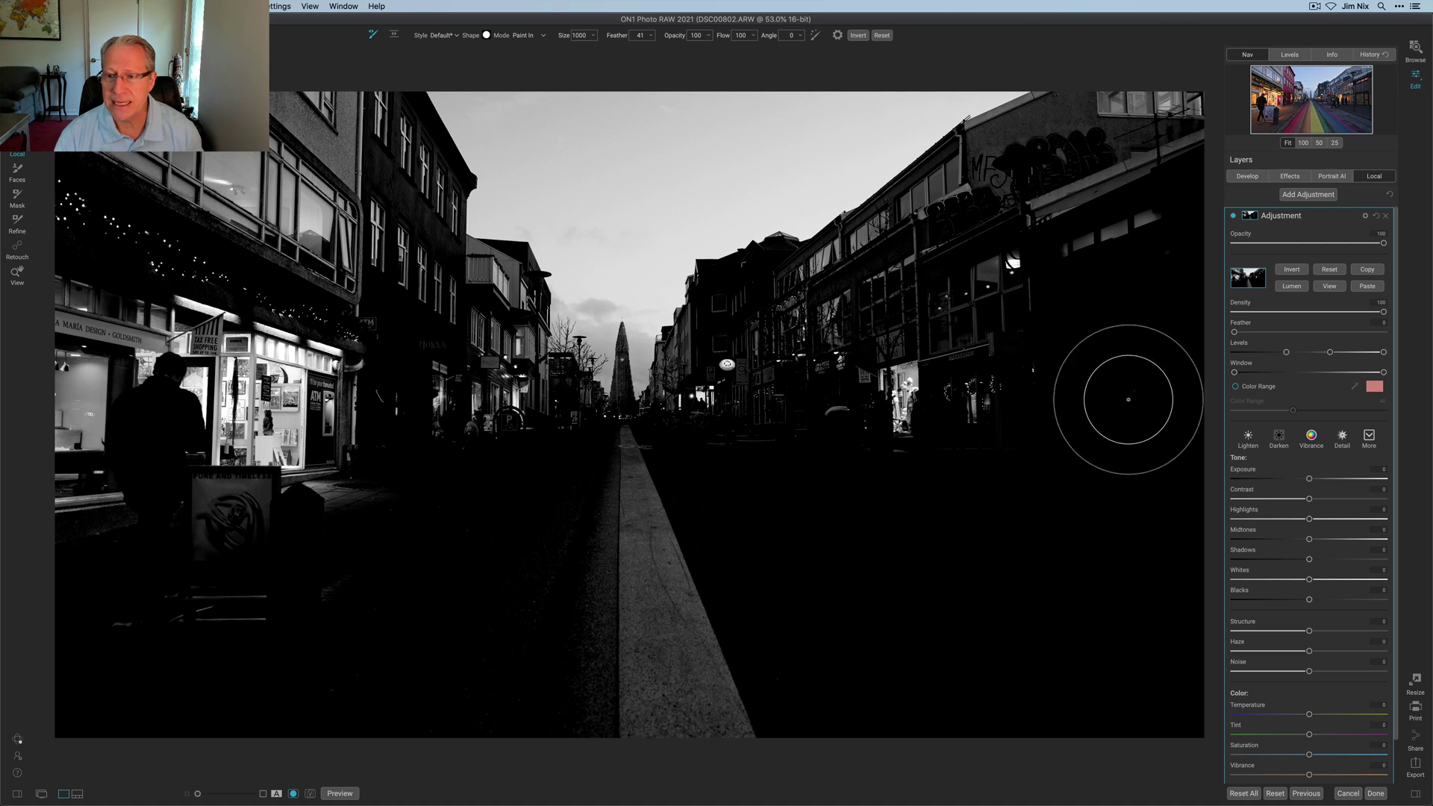
left_click(1329, 286)
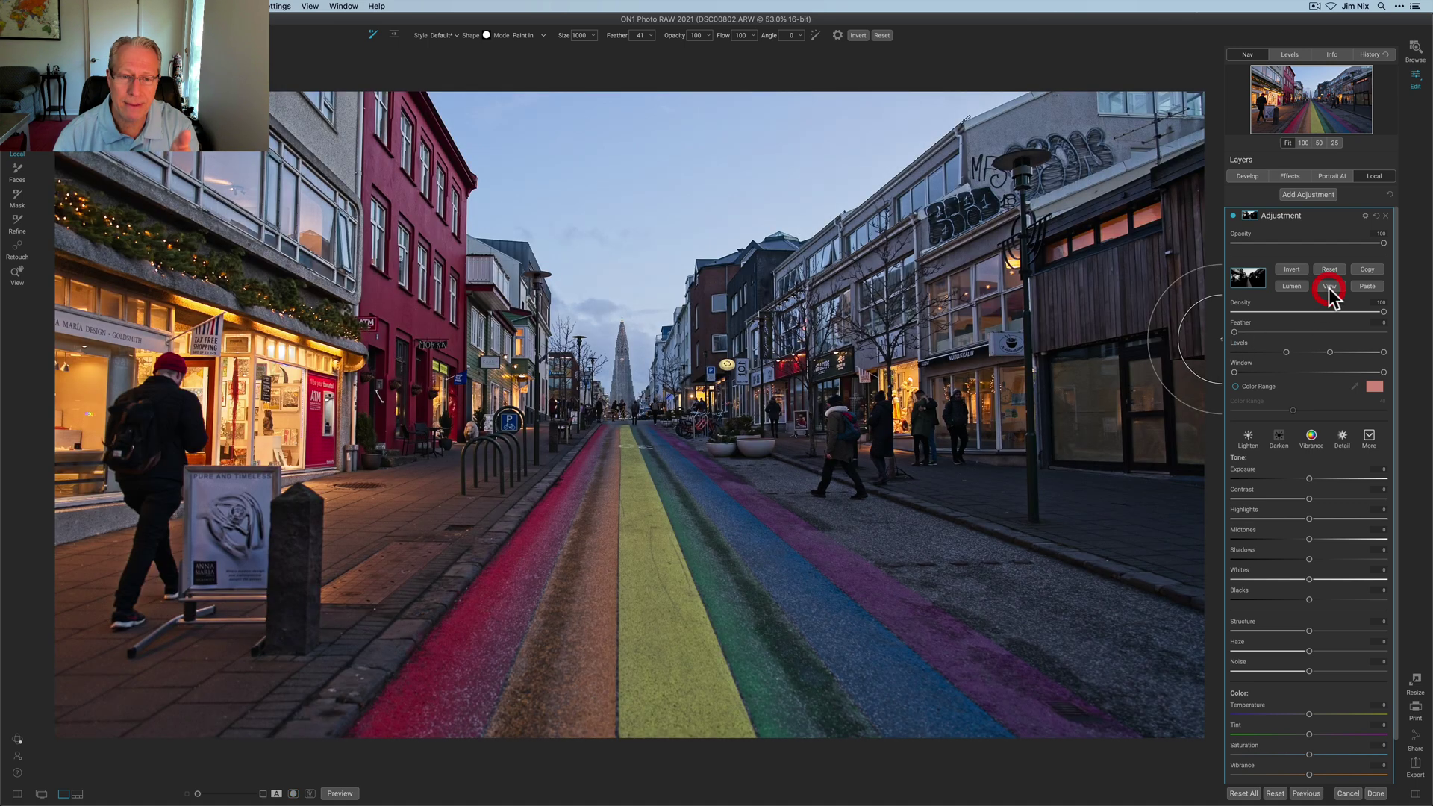
left_click(1328, 286)
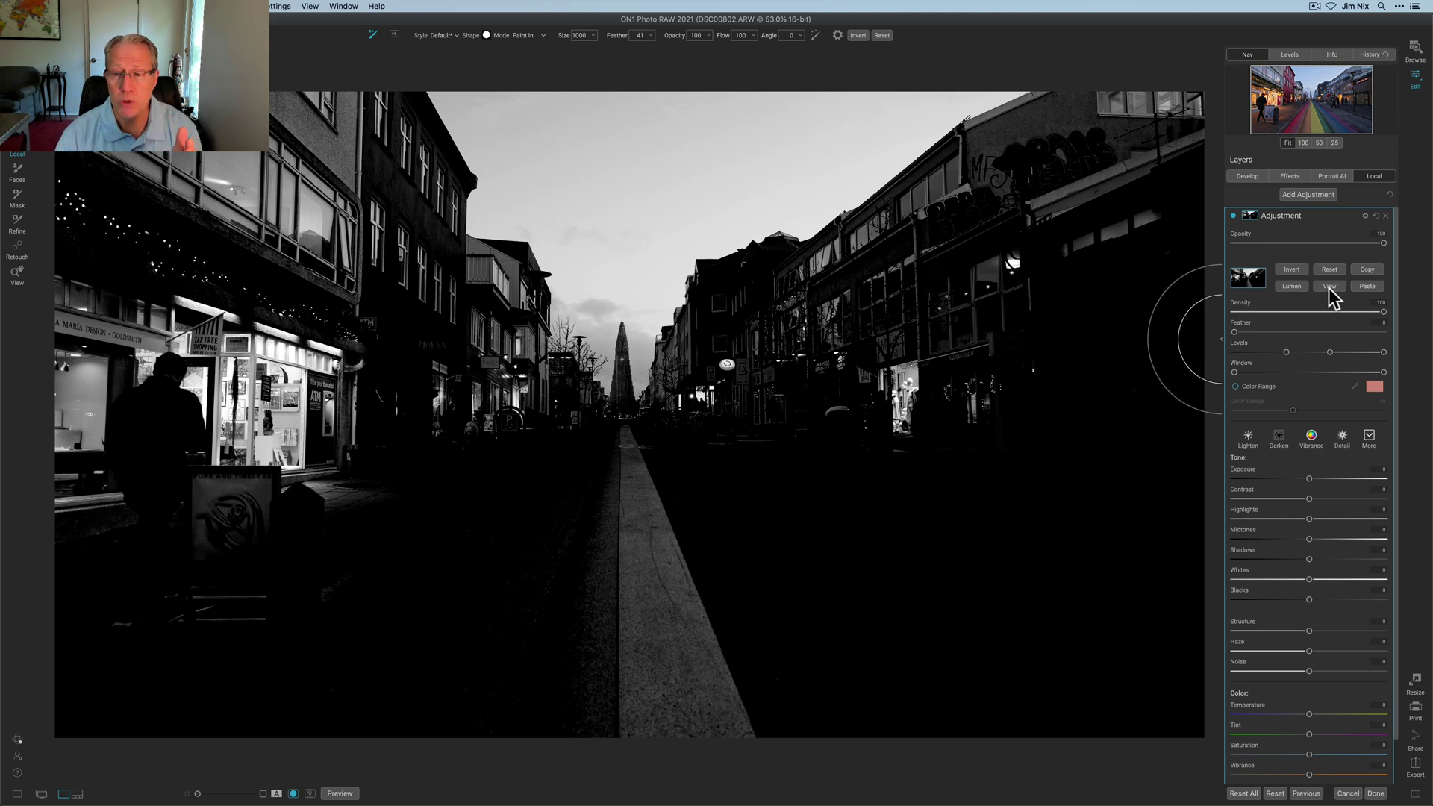
left_click(1329, 287)
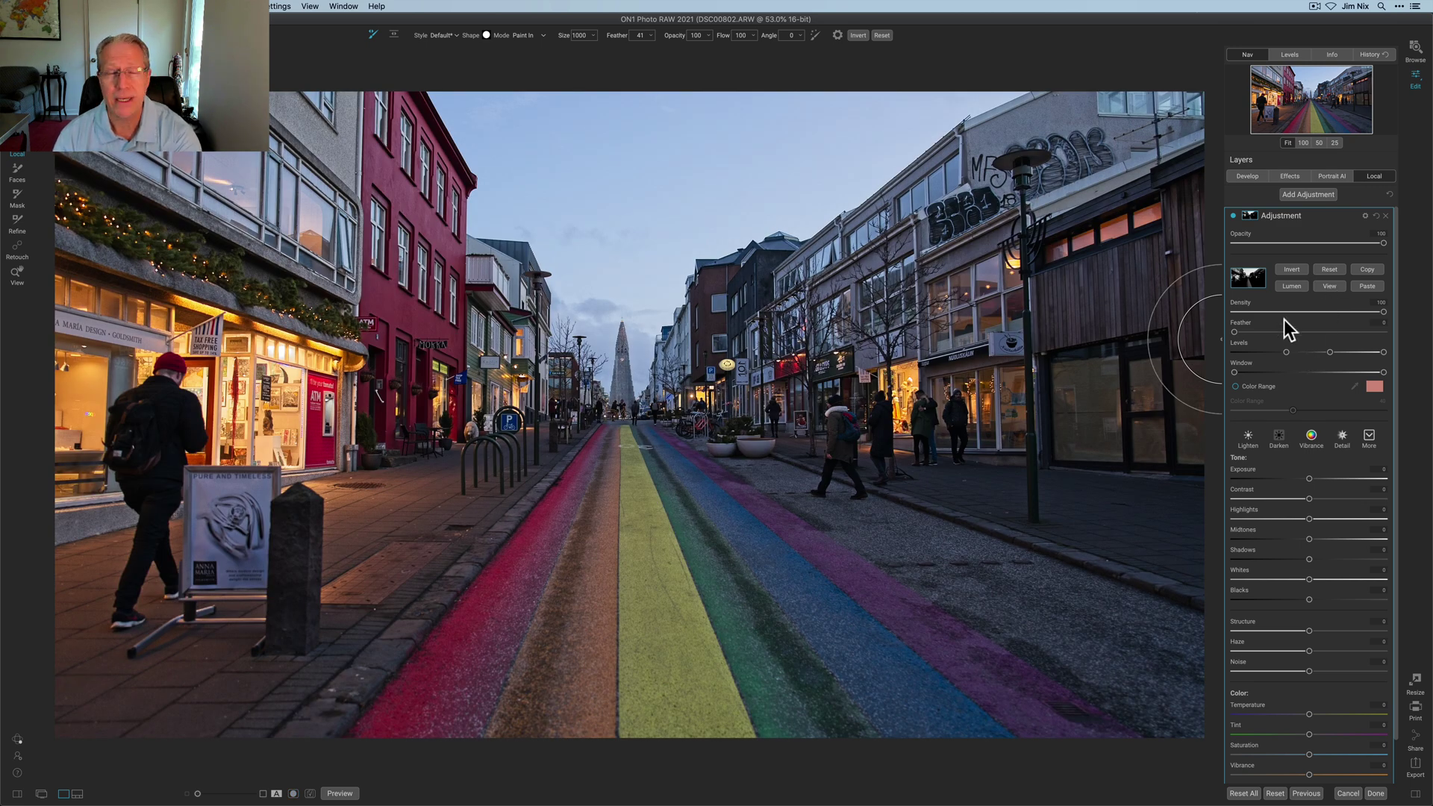
Step: Lower the layer's Exposure and Highlights, cool the Temperature, then toggle the layer to compare
left_click(1249, 215)
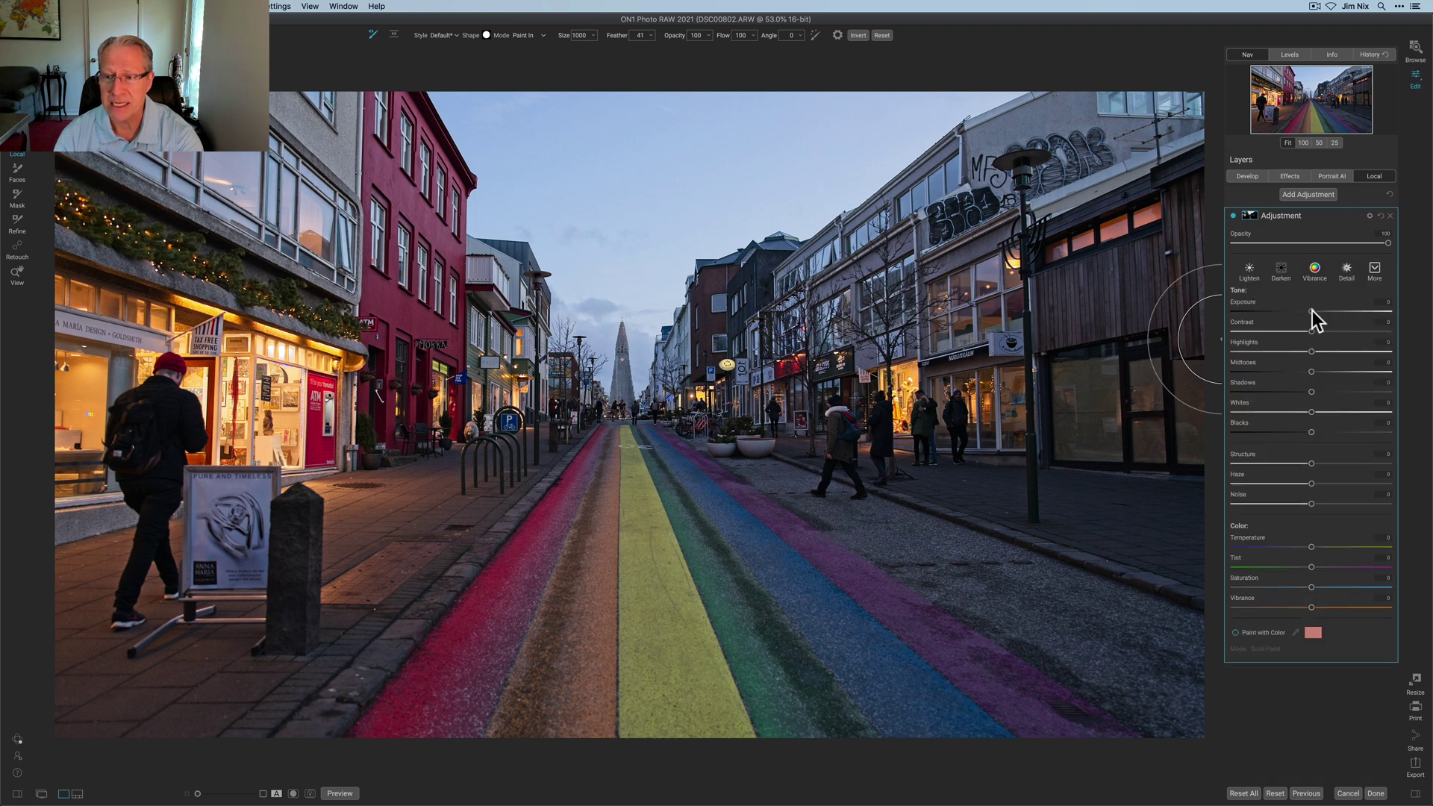
left_click_drag(1312, 310, 1305, 311)
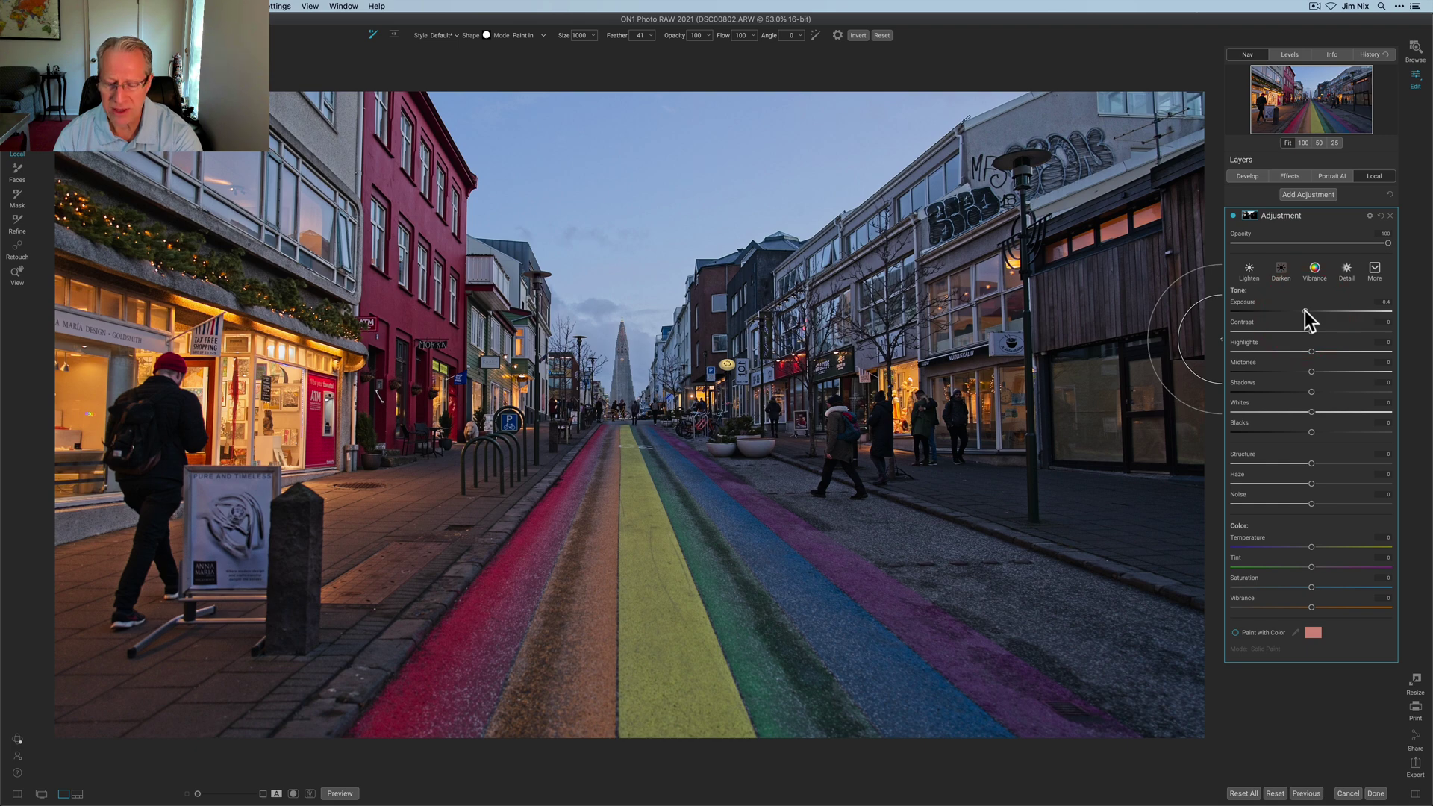
left_click(1314, 348)
left_click_drag(1298, 349, 1277, 348)
left_click_drag(1302, 539, 1303, 543)
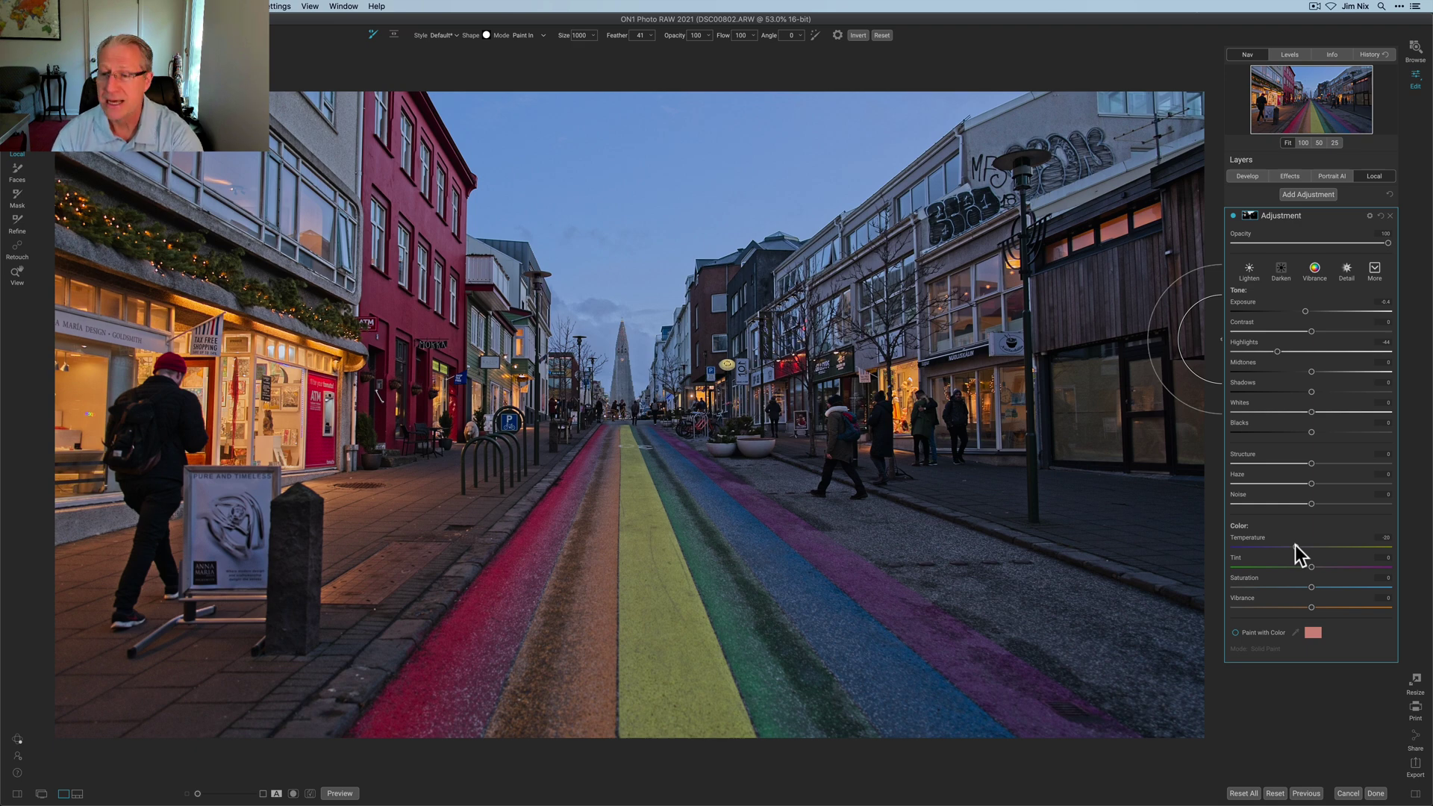
left_click(1234, 215)
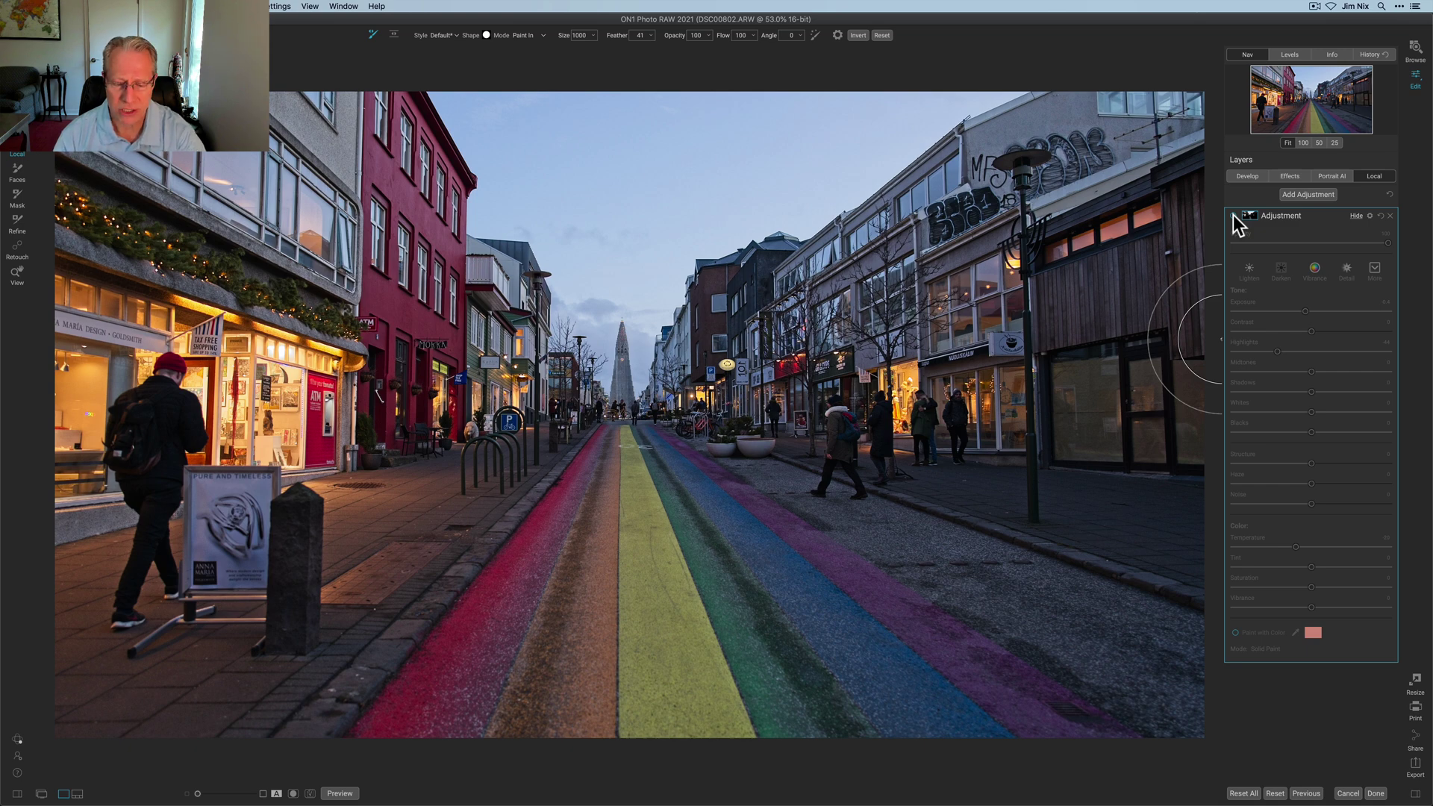
left_click(1233, 215)
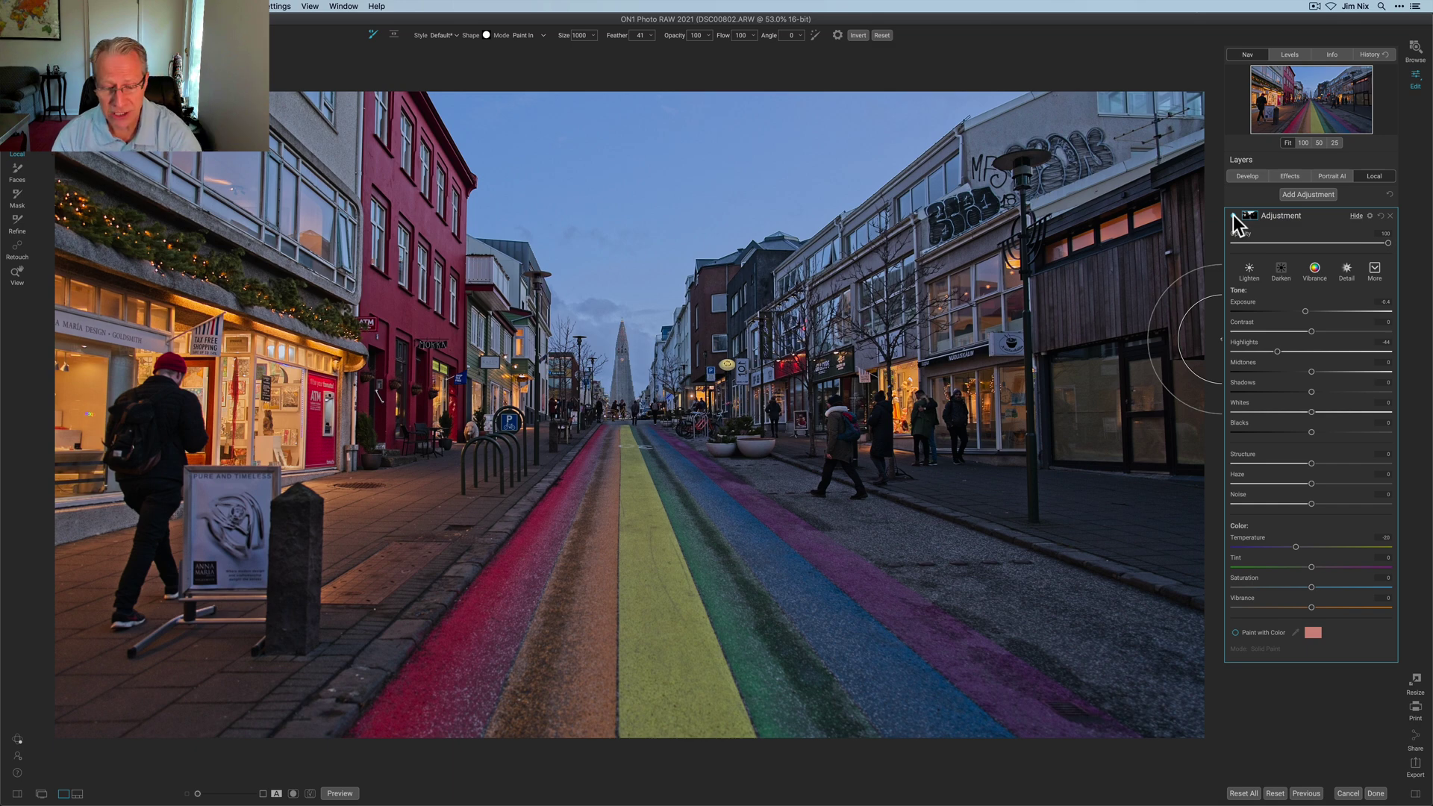
Step: Add a second adjustment layer with an inverted Lumen mask covering street and buildings, not sky
left_click(1303, 194)
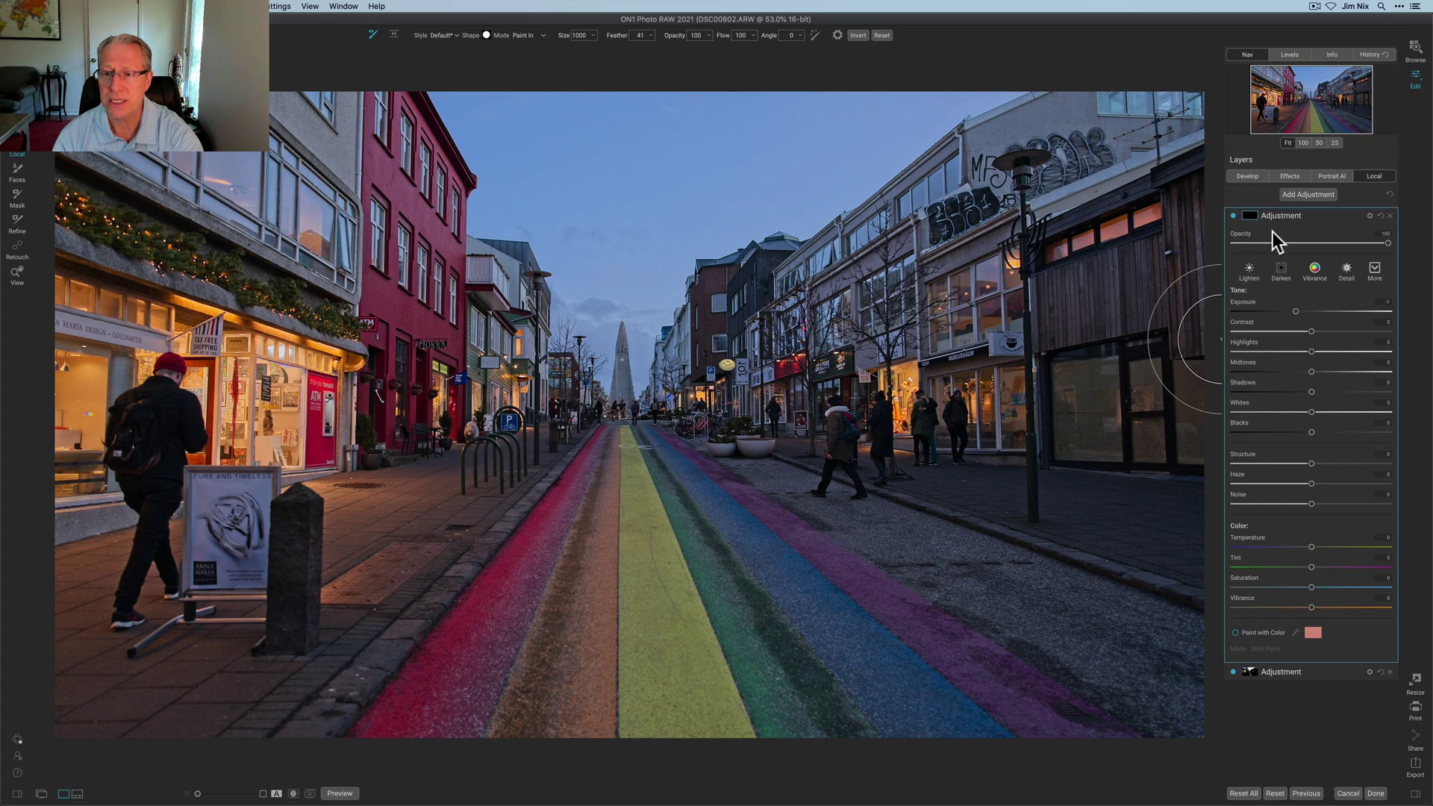
left_click(1261, 302)
left_click(1249, 217)
left_click(1289, 287)
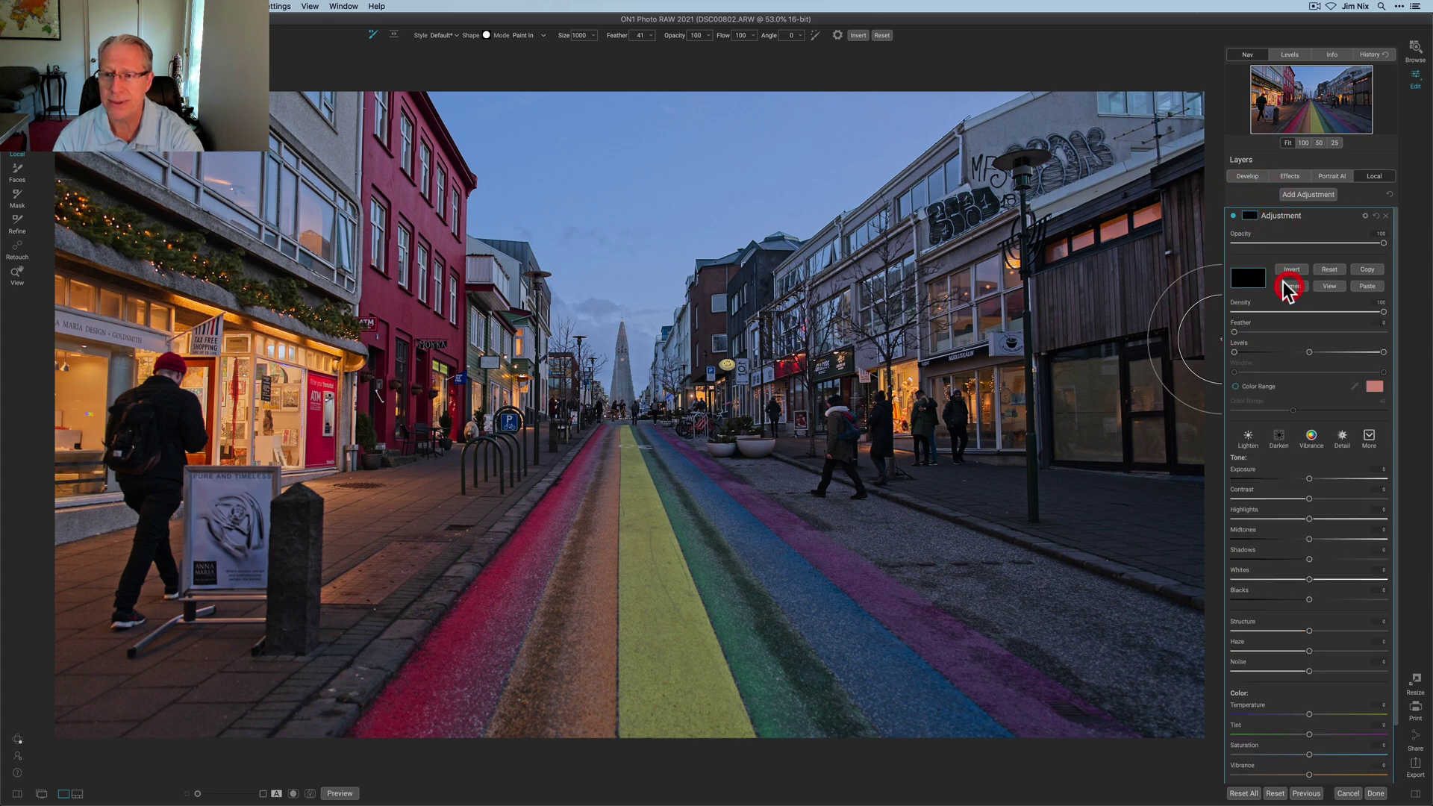
left_click(1329, 283)
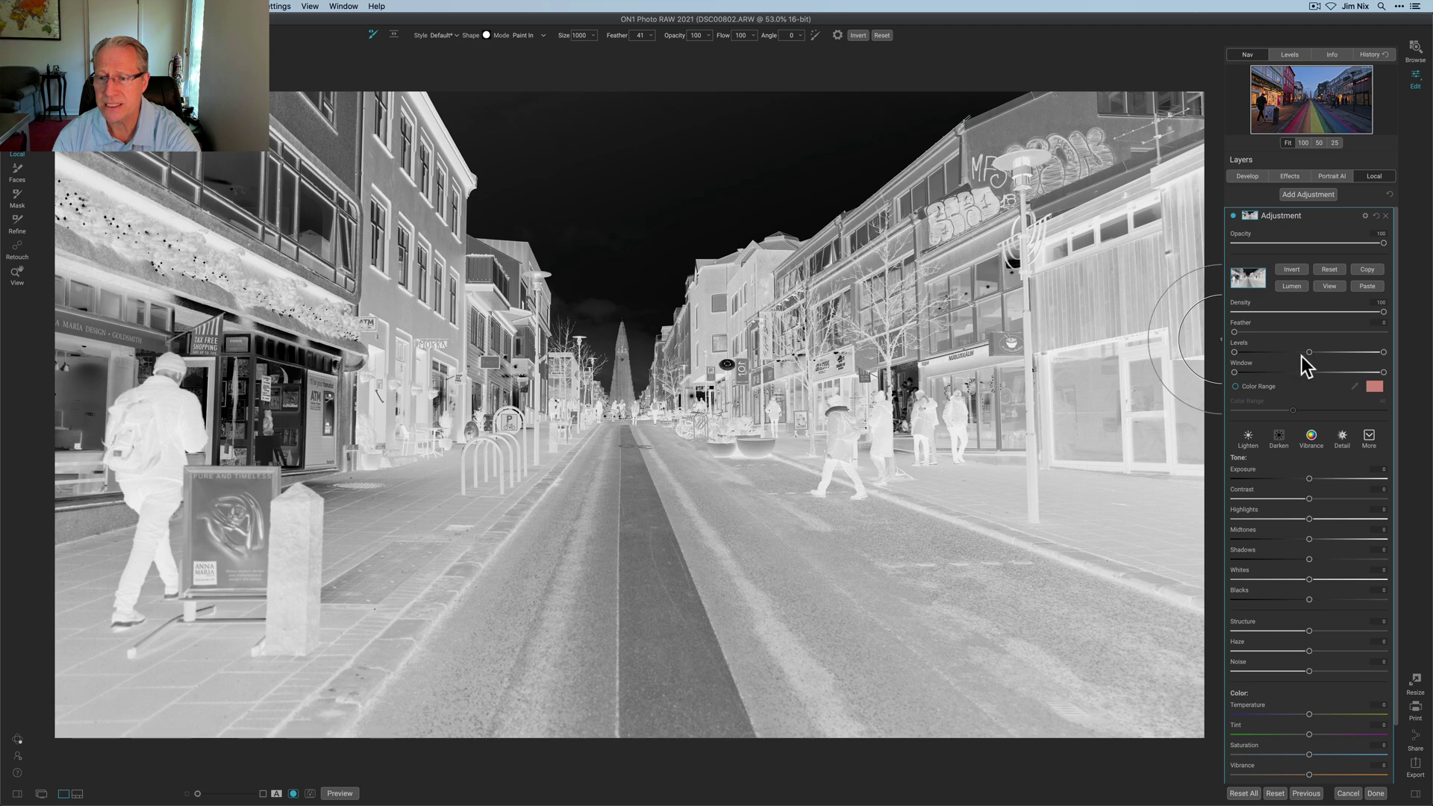
mouse_move(1309, 353)
left_mouse_down()
mouse_move(1352, 351)
mouse_move(1328, 352)
left_mouse_up()
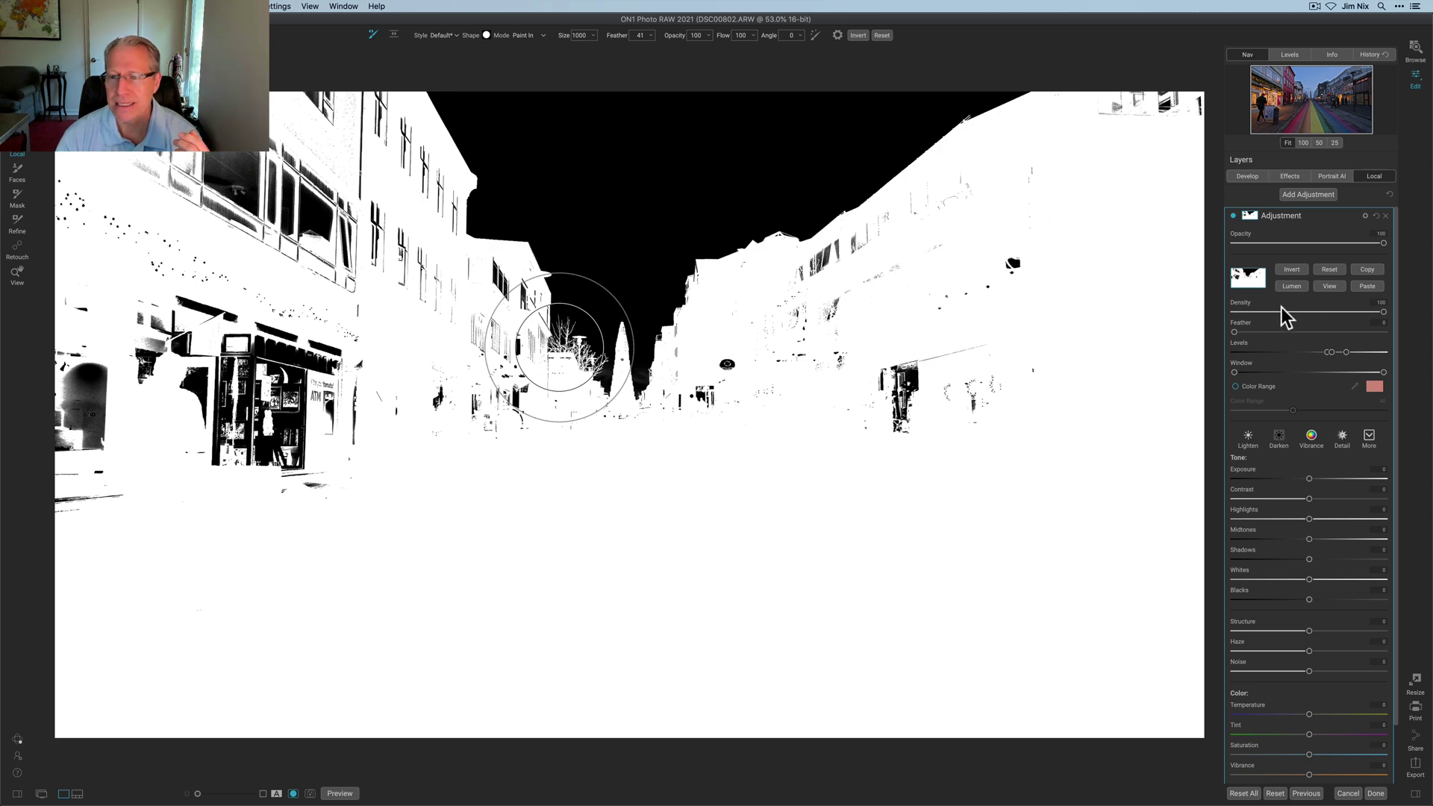
left_click(1328, 287)
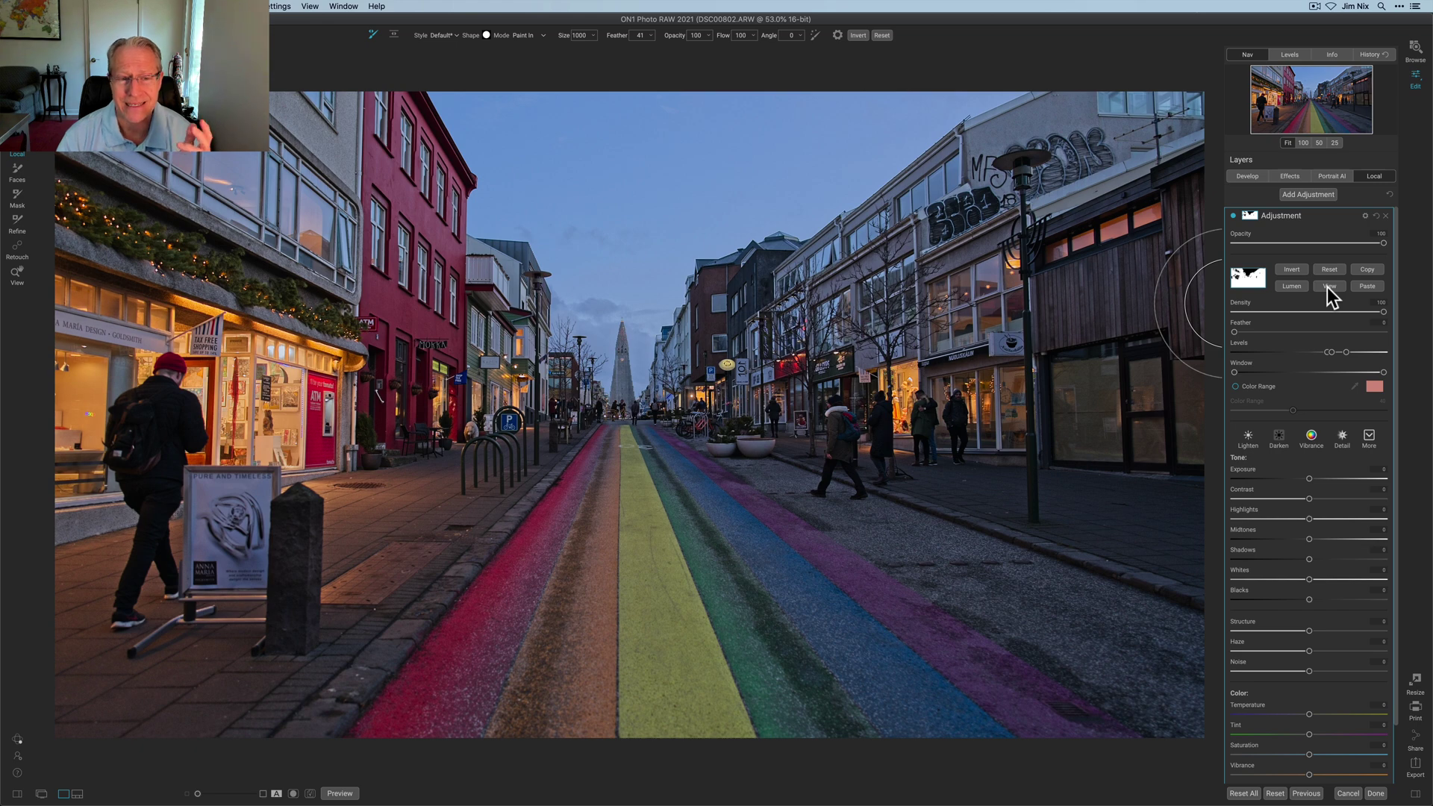
Step: Set the second layer's Exposure to 0.55 and Contrast to 37, and raise Structure
left_click(1251, 215)
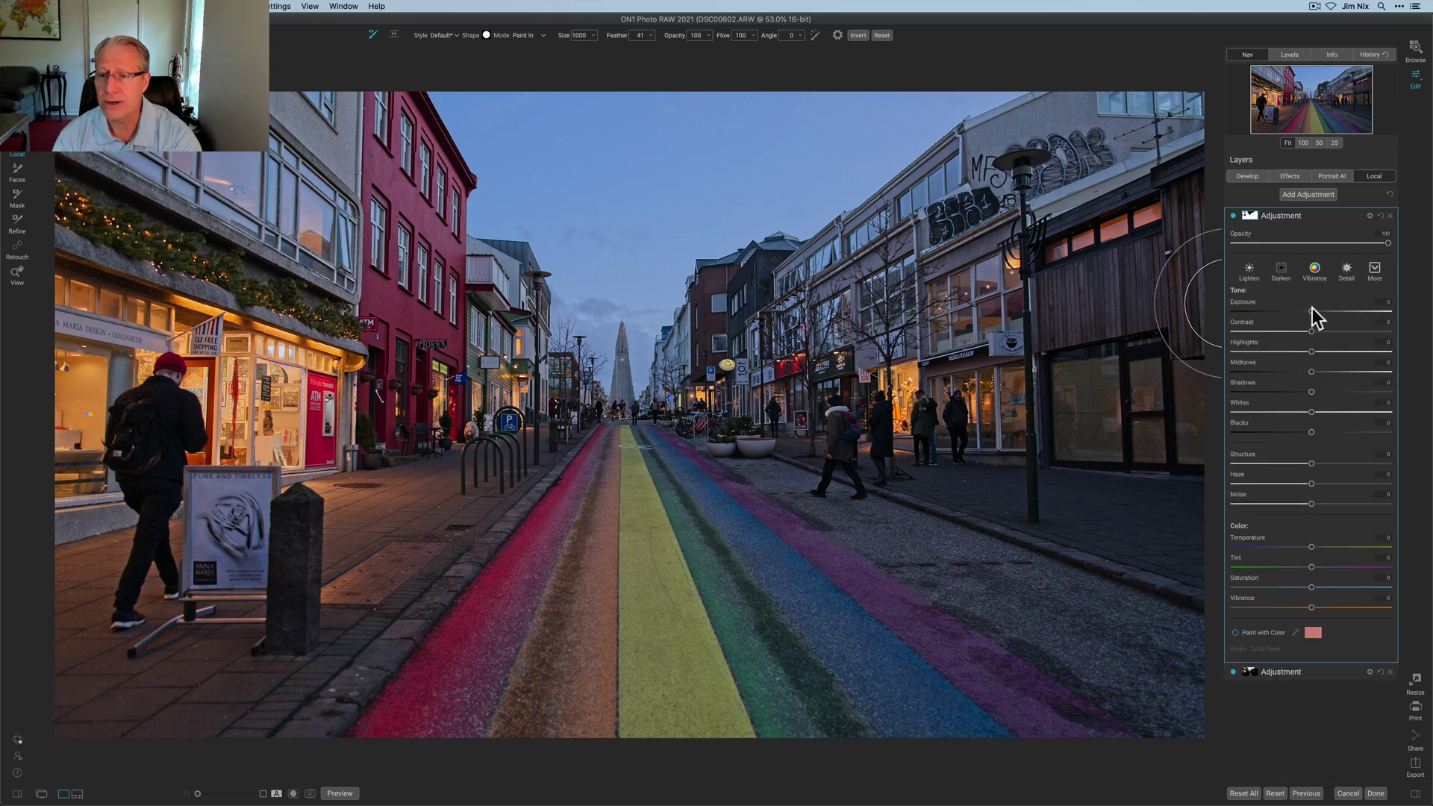
left_click_drag(1313, 311, 1319, 310)
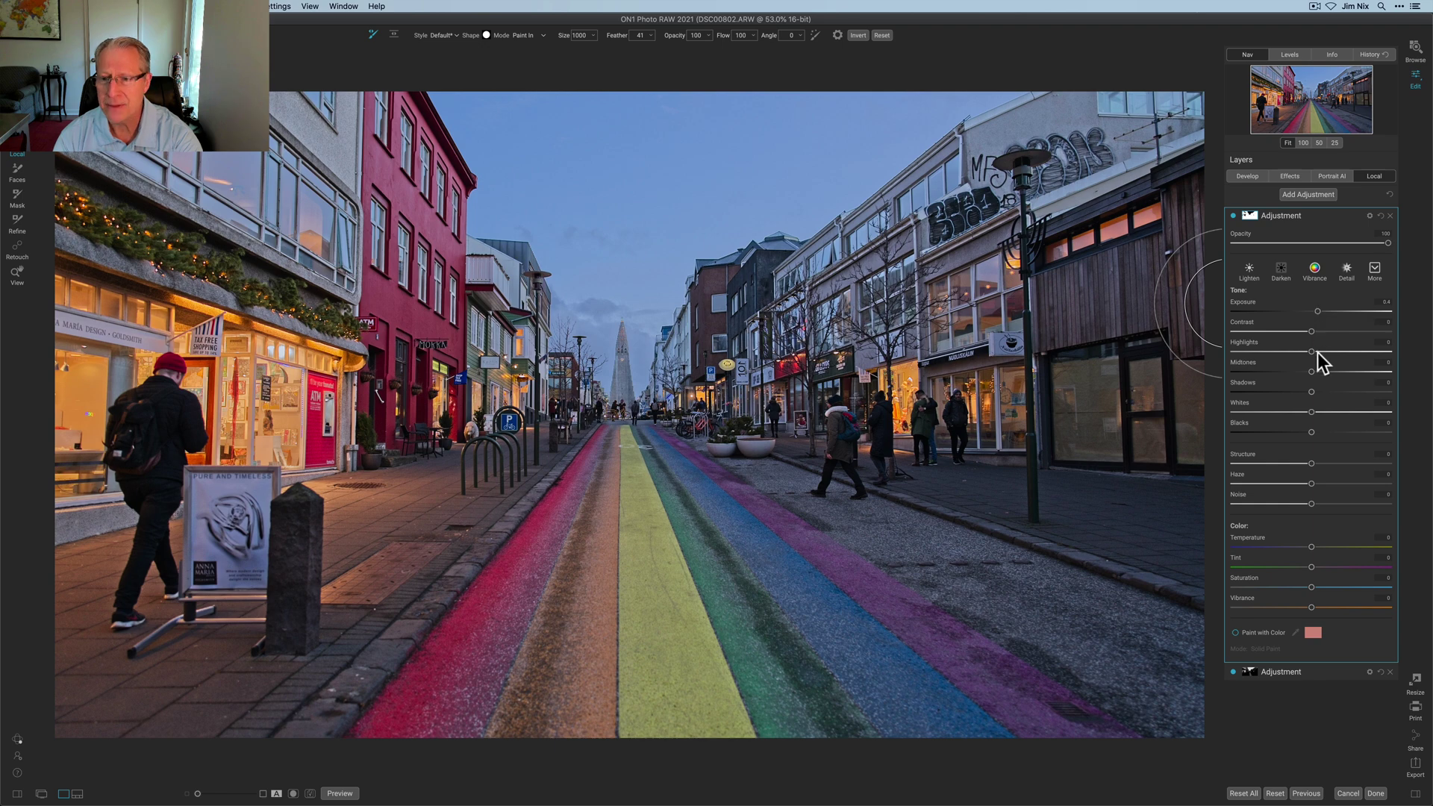
left_click_drag(1327, 331, 1339, 331)
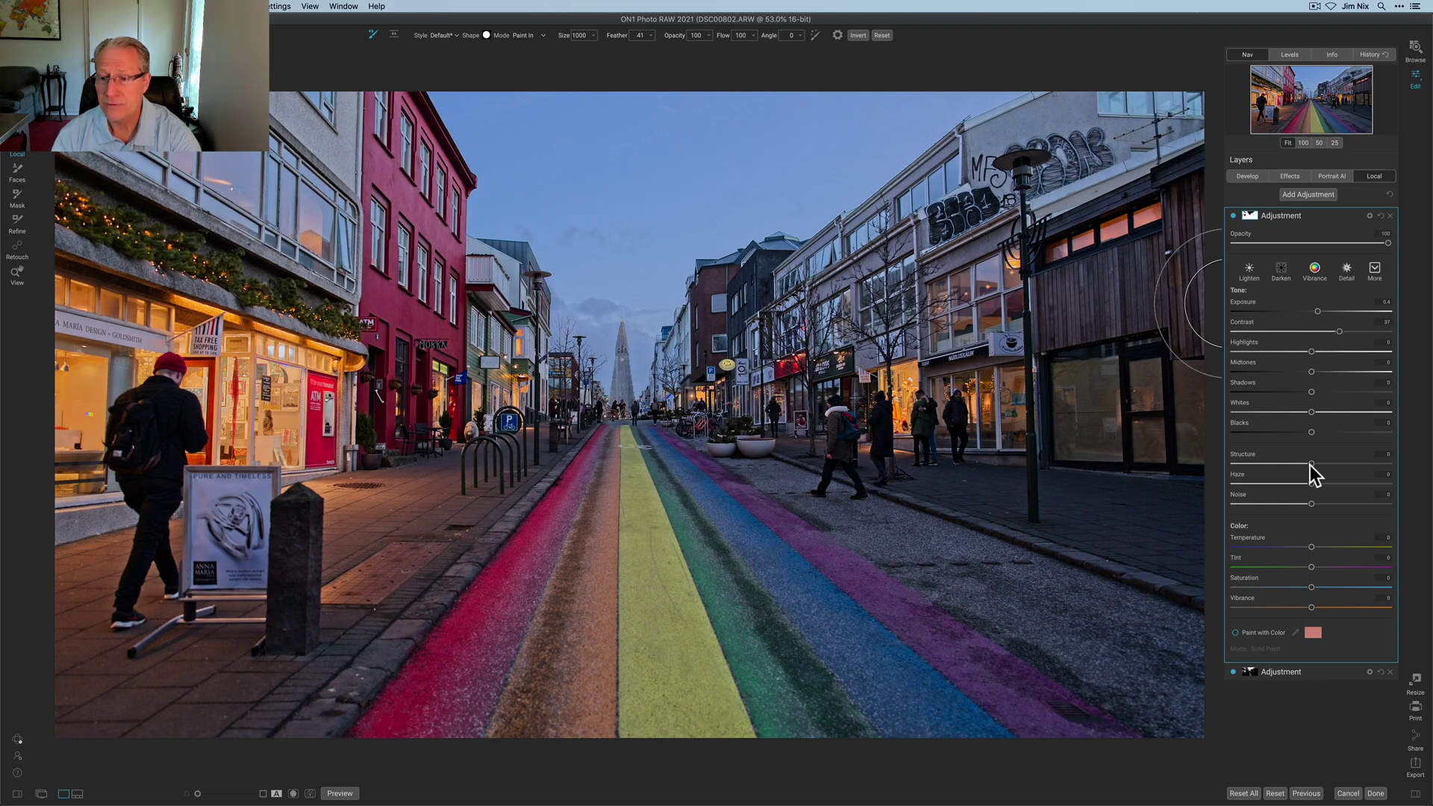
left_click_drag(1312, 463, 1324, 464)
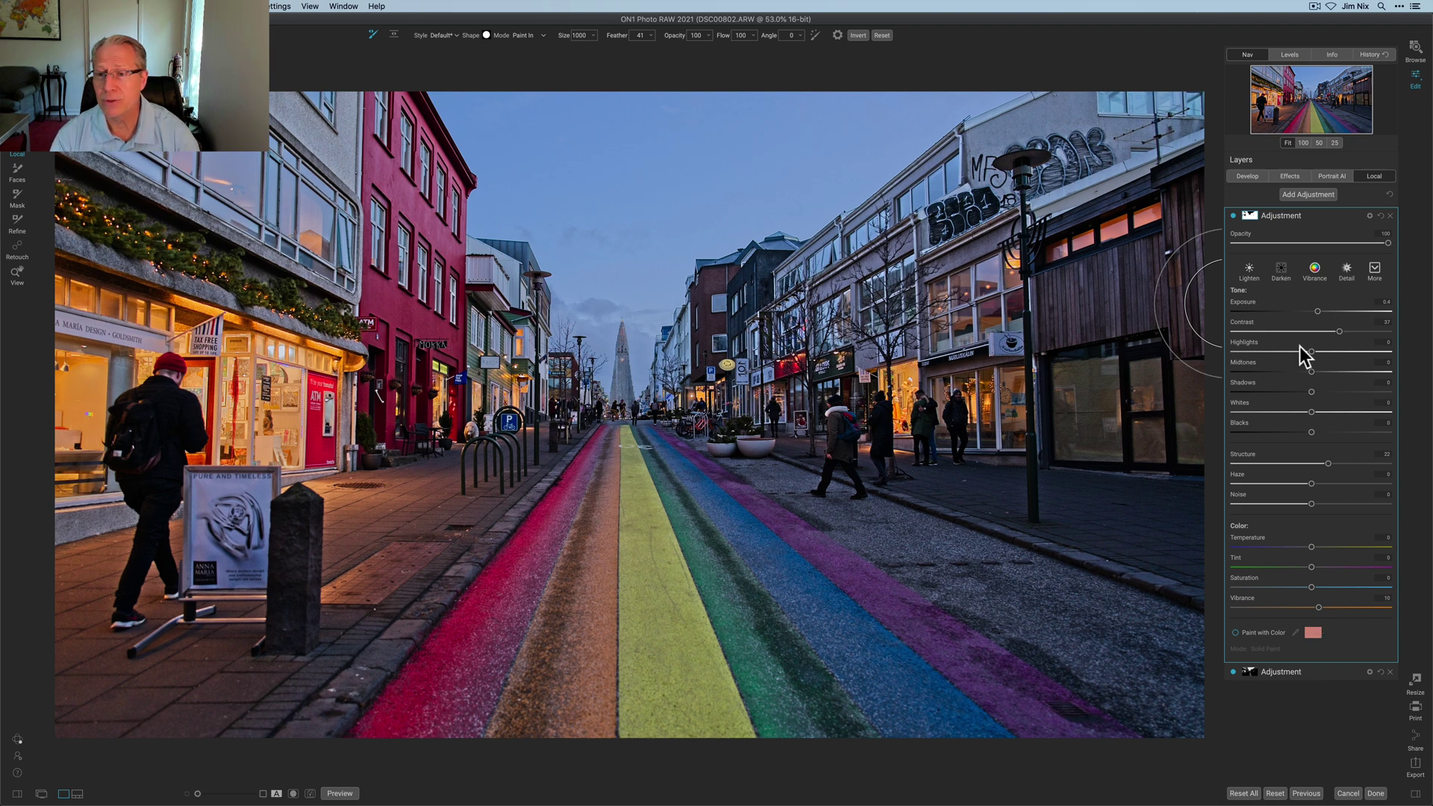
Step: Add the Sunshine filter in Effects and toggle it off and on to compare
left_click(1293, 177)
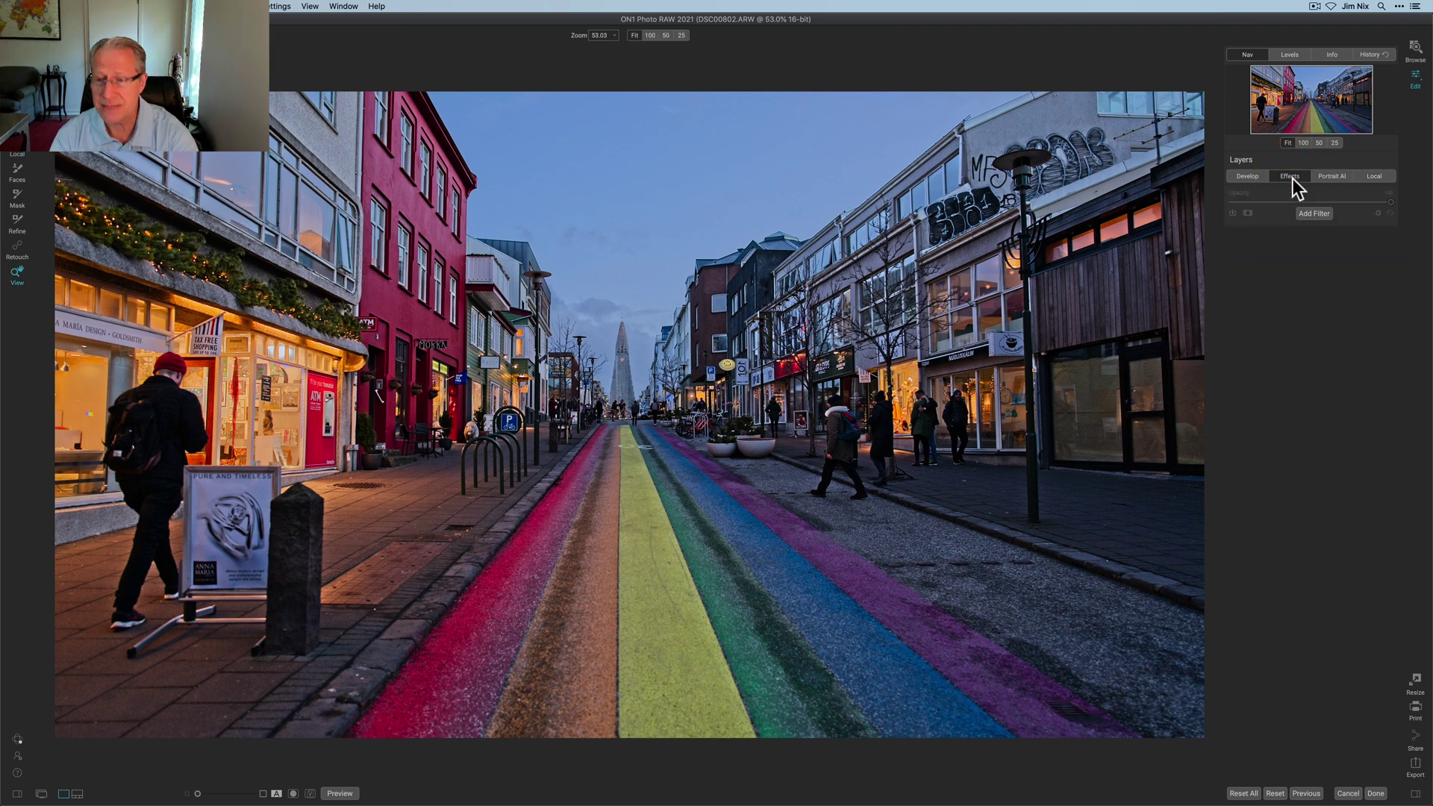
left_click(1316, 214)
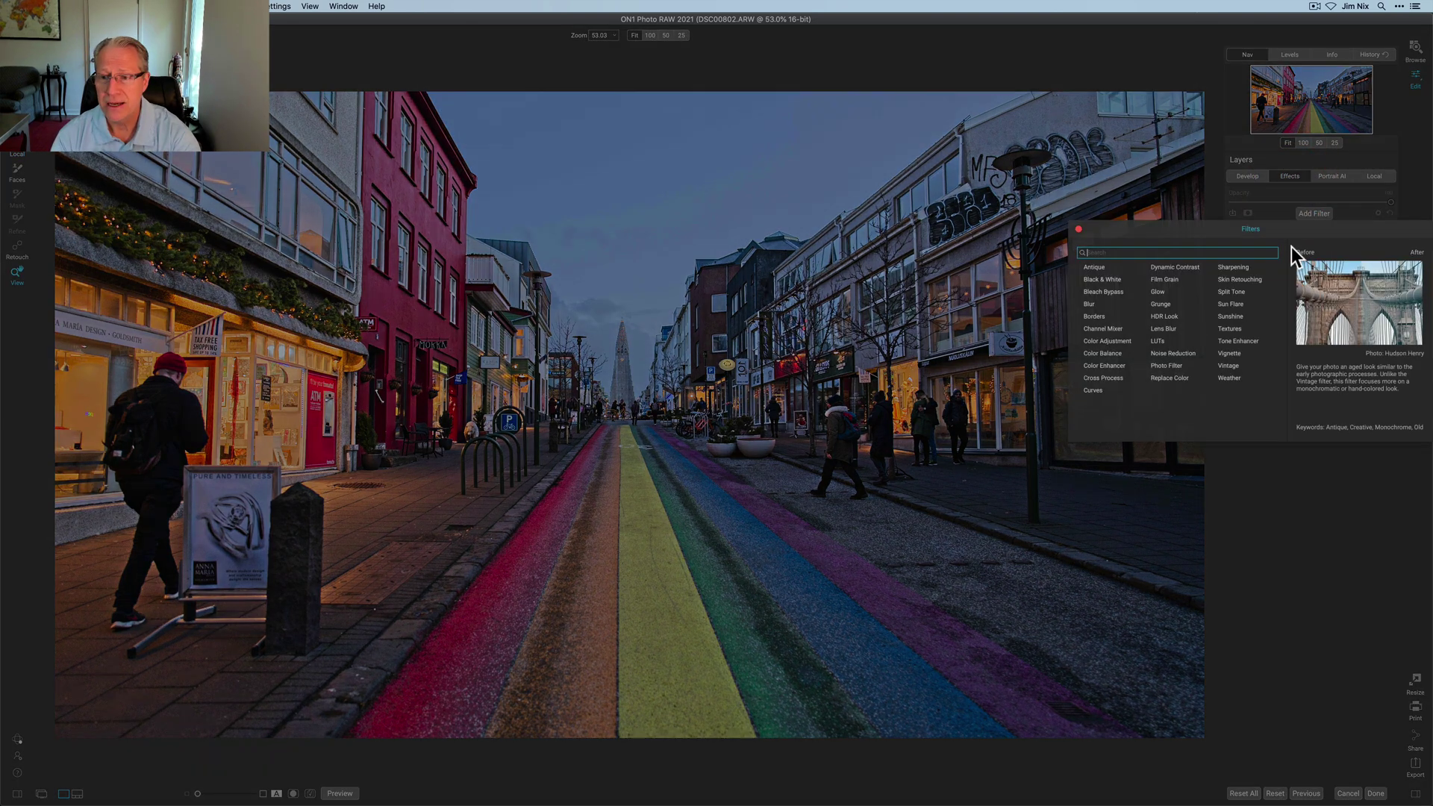
left_click(1237, 315)
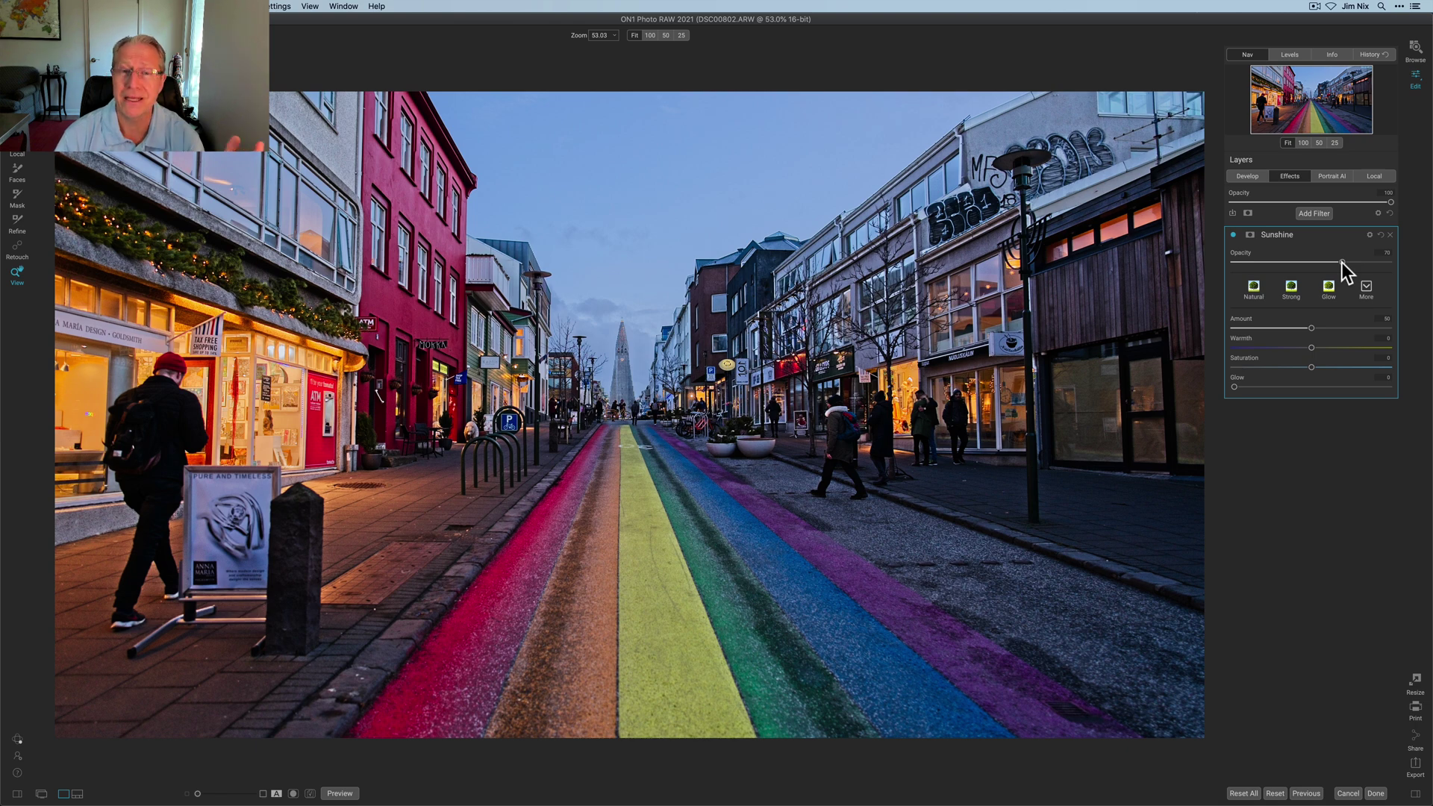
left_click(1233, 234)
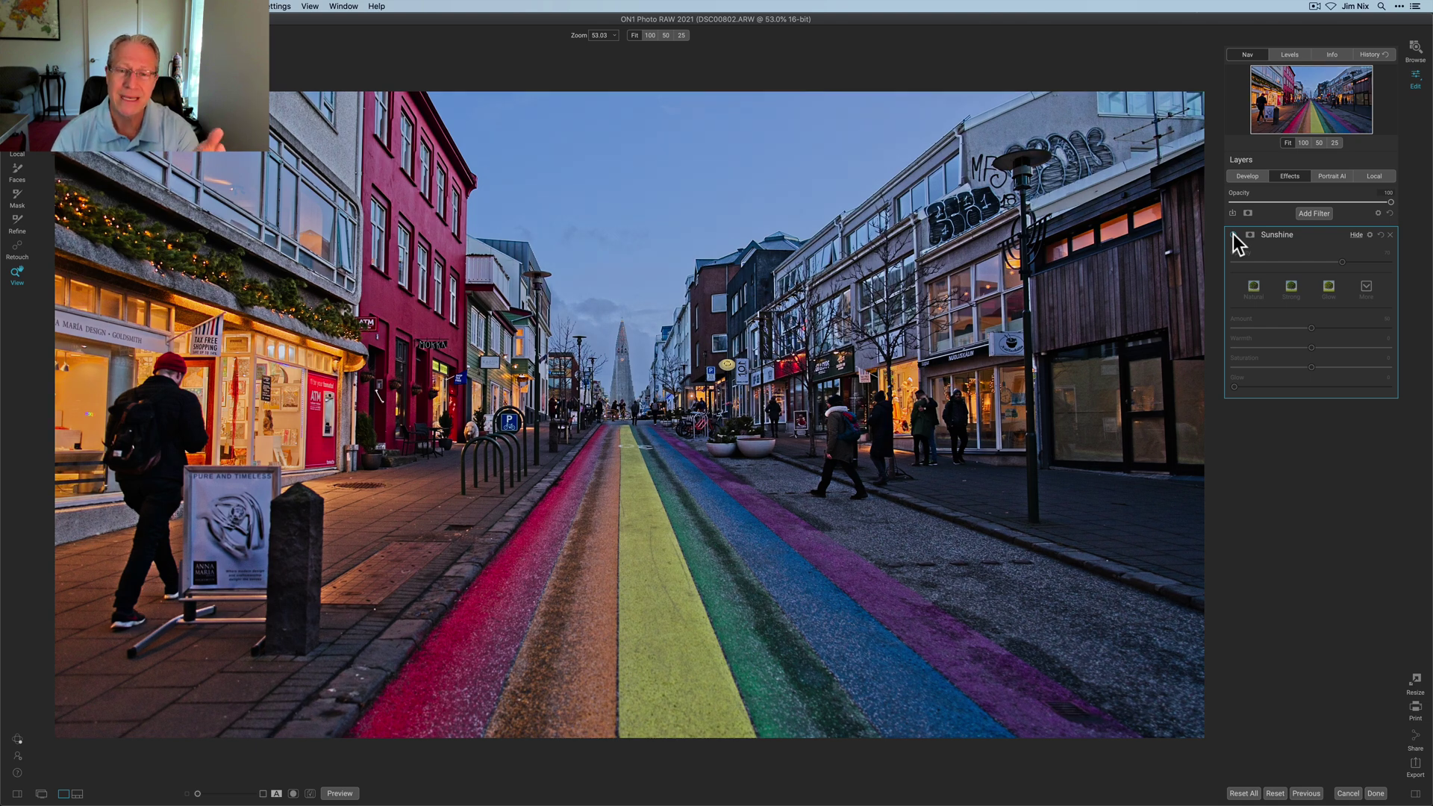
left_click(1233, 235)
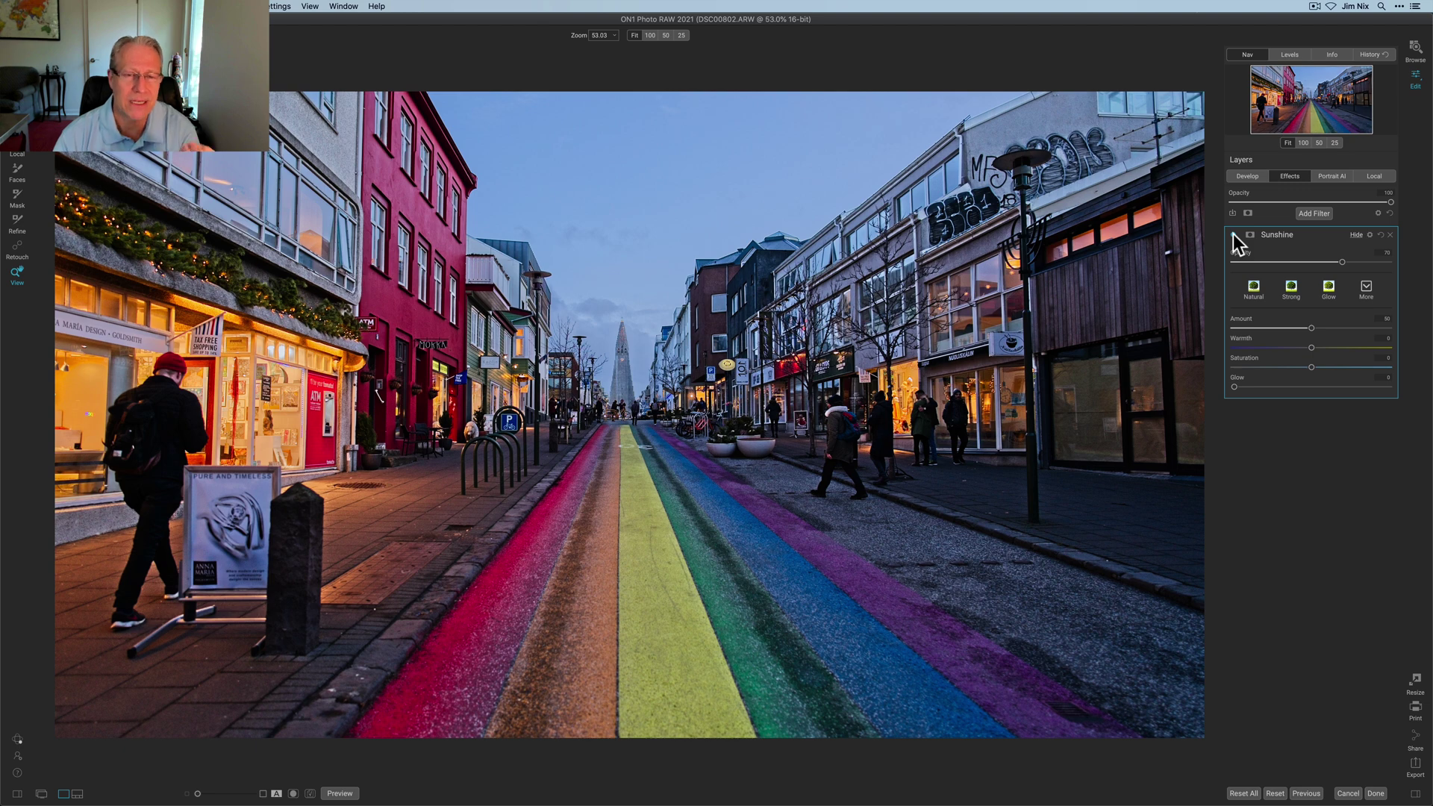
Step: Add a Color Adjustment filter raising Yellow saturation, then toggle it to compare
left_click(1315, 213)
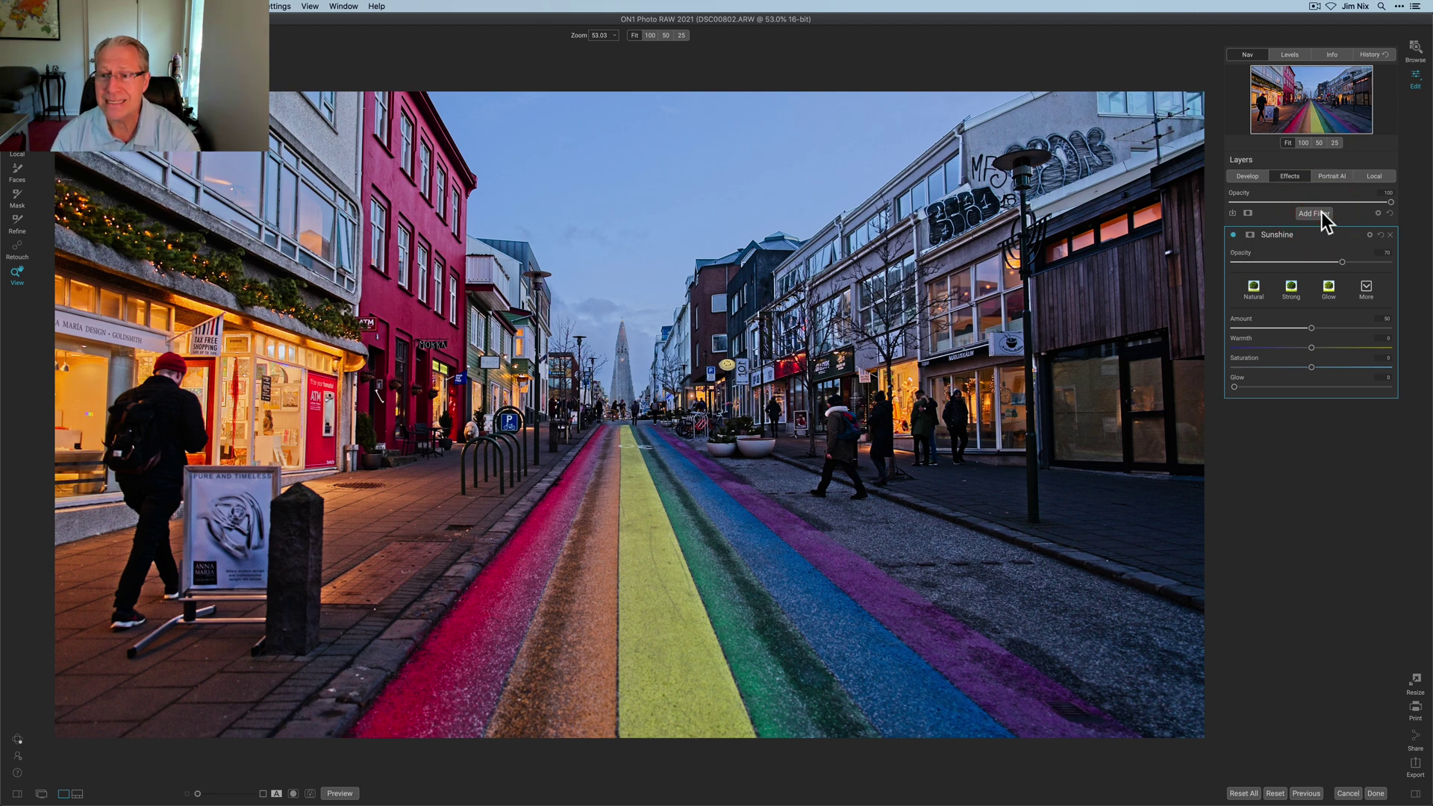
left_click(1127, 340)
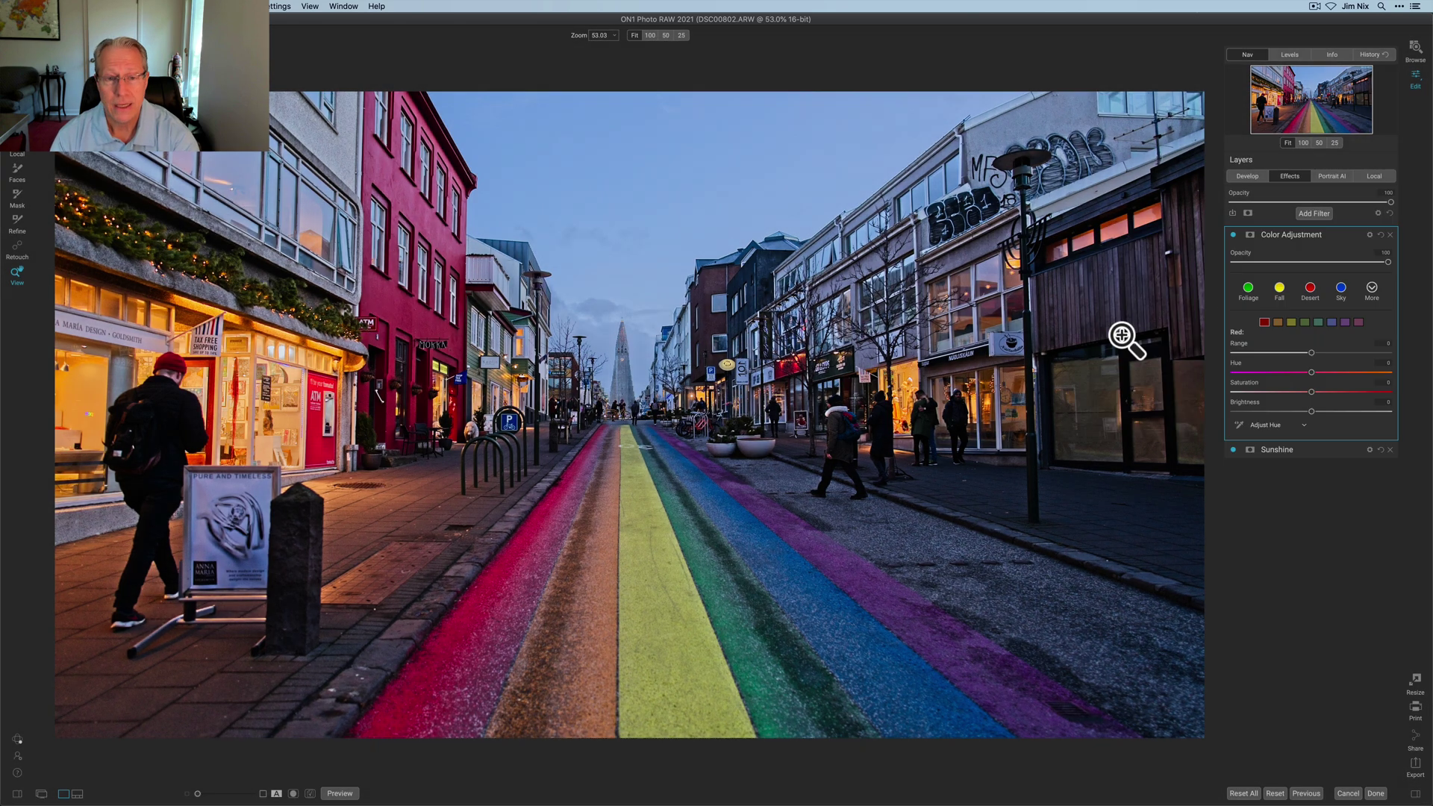
left_click(1291, 322)
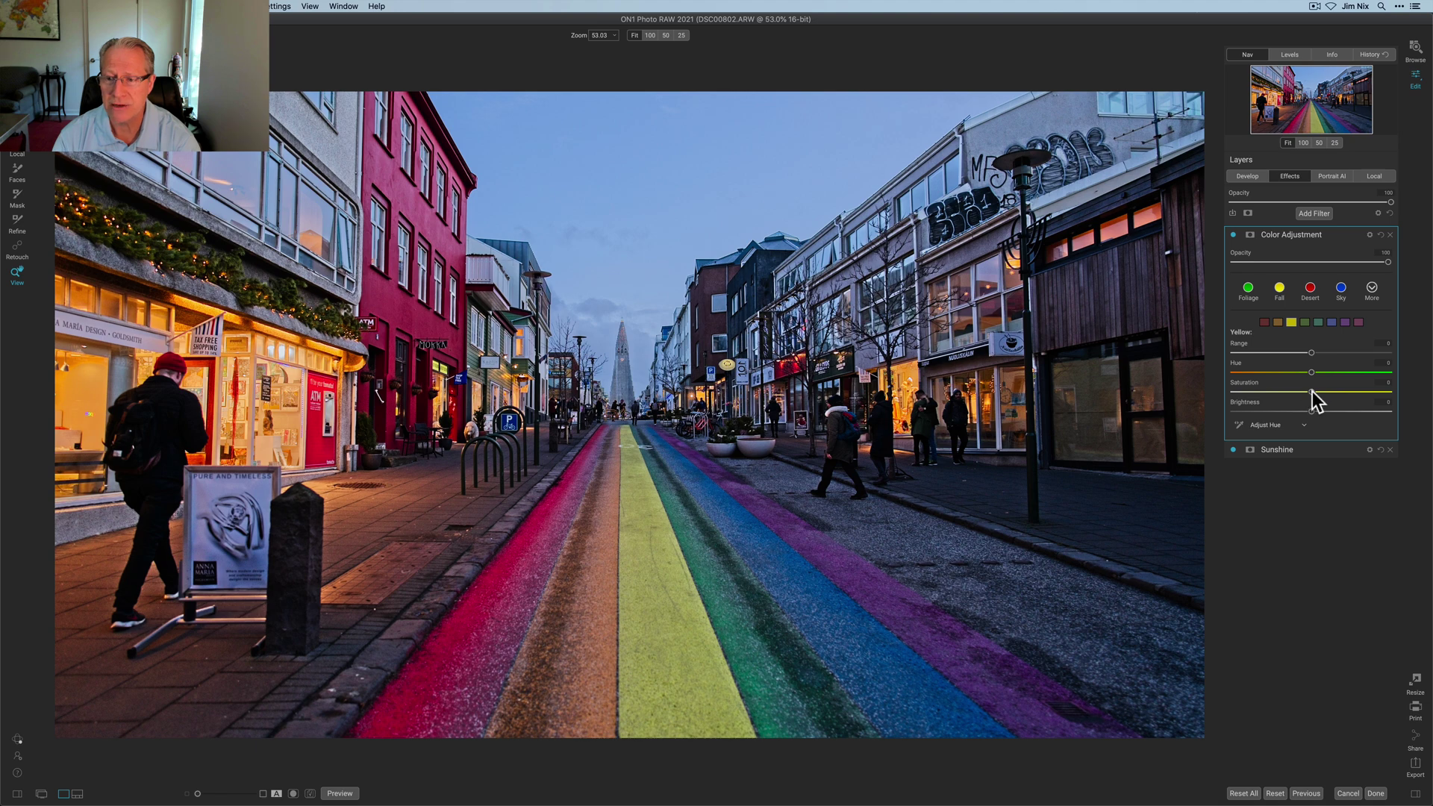
left_click_drag(1342, 391, 1364, 391)
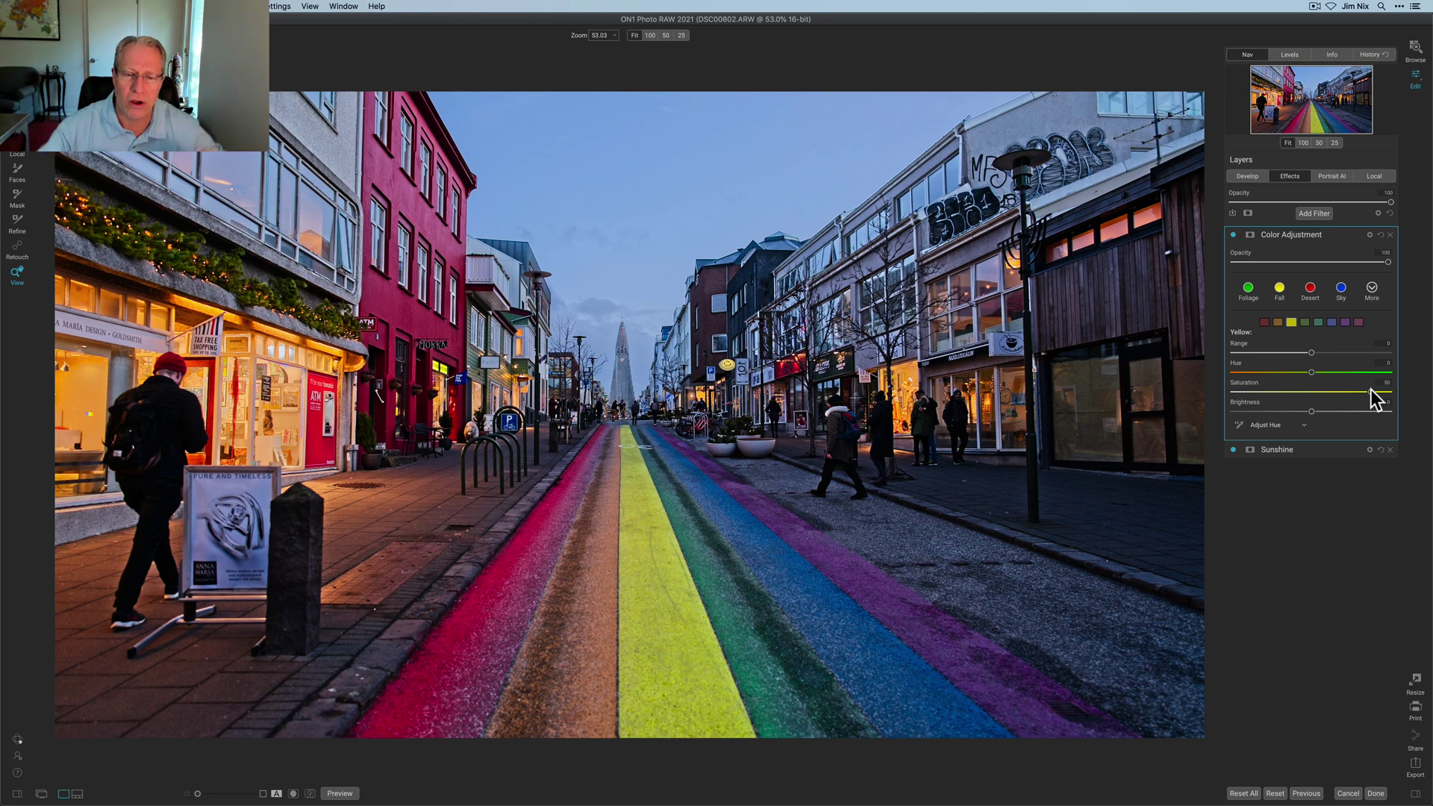
left_click(1233, 235)
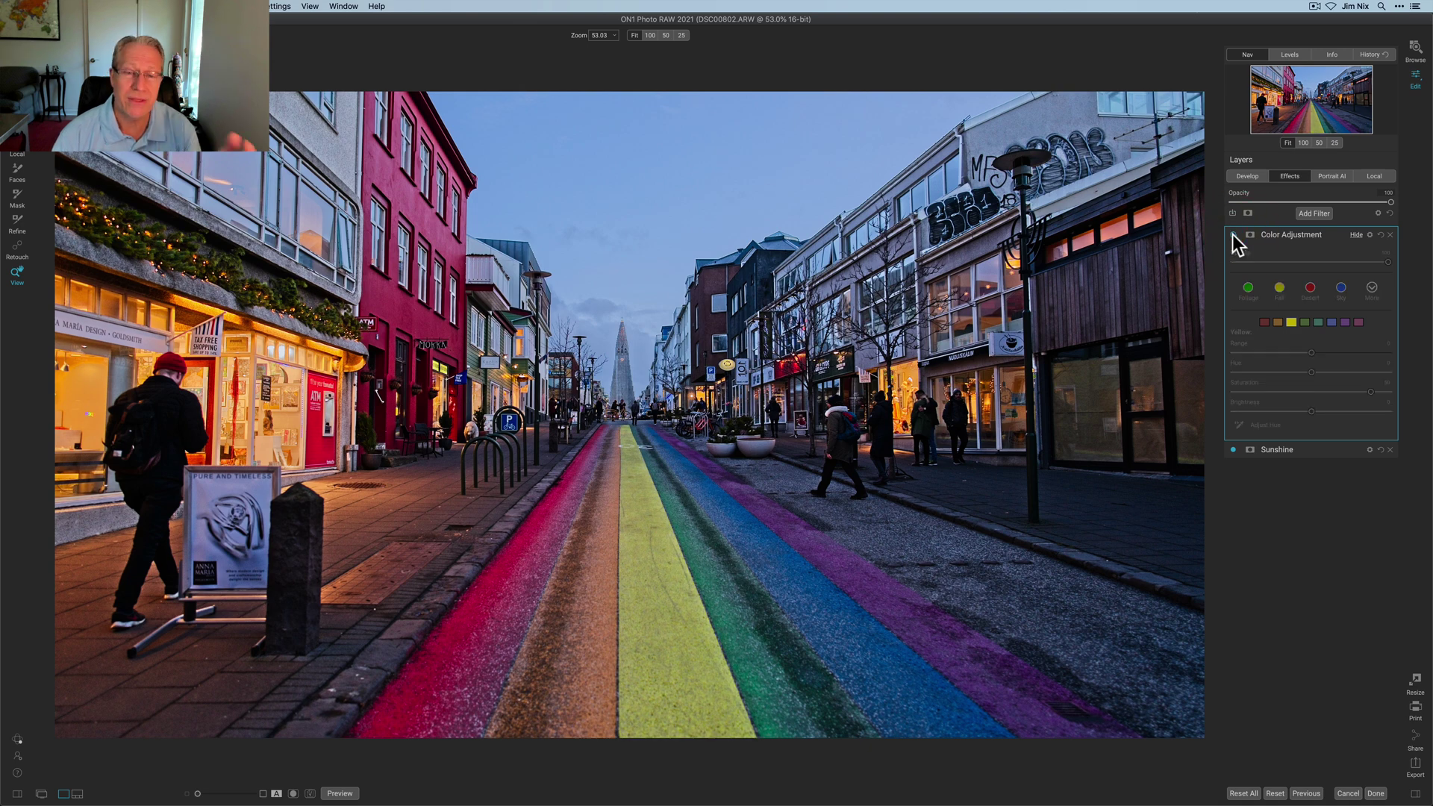
left_click(1234, 234)
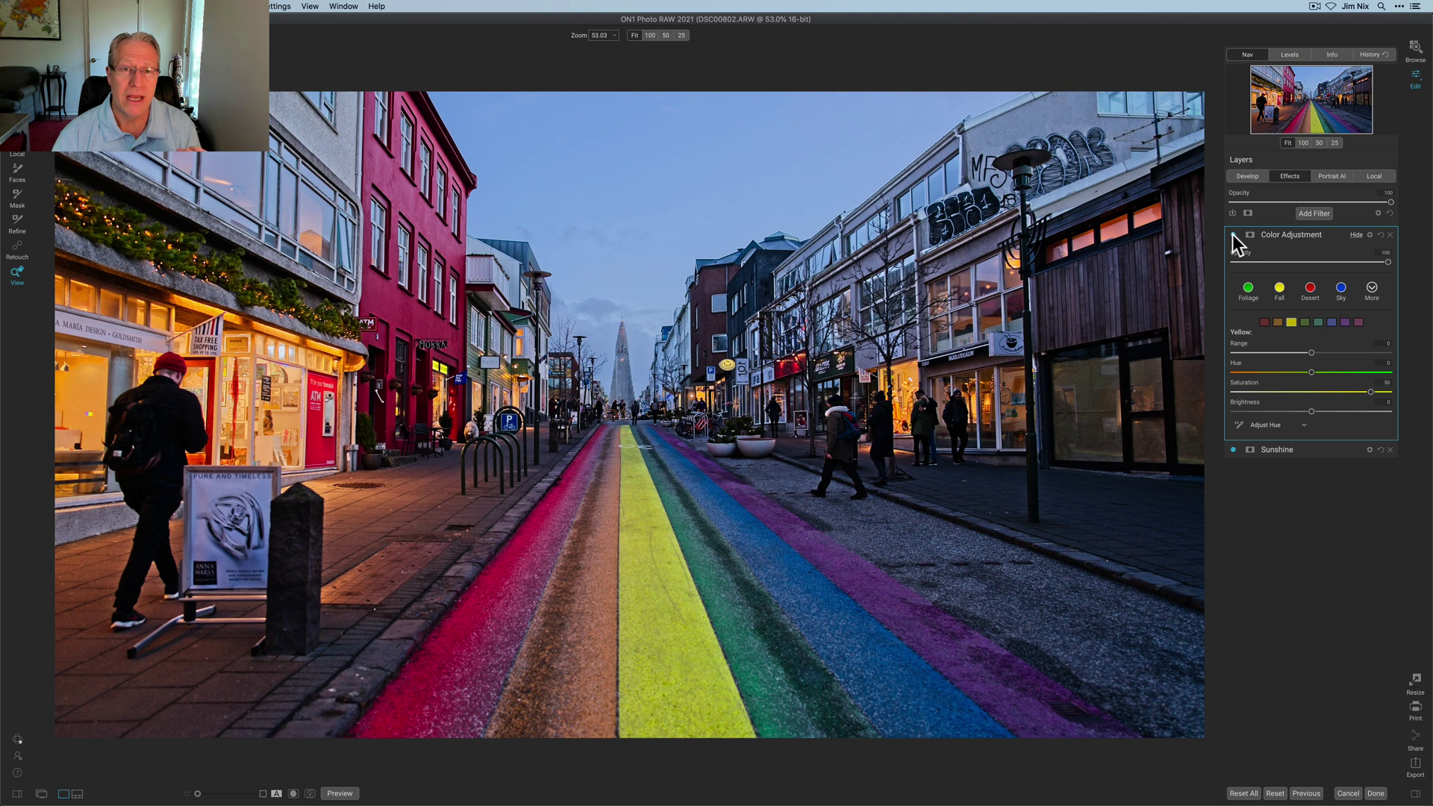
Step: Change Orange saturation in Color Adjustment, compare with the filter off, then reselect Yellow
left_click(1279, 323)
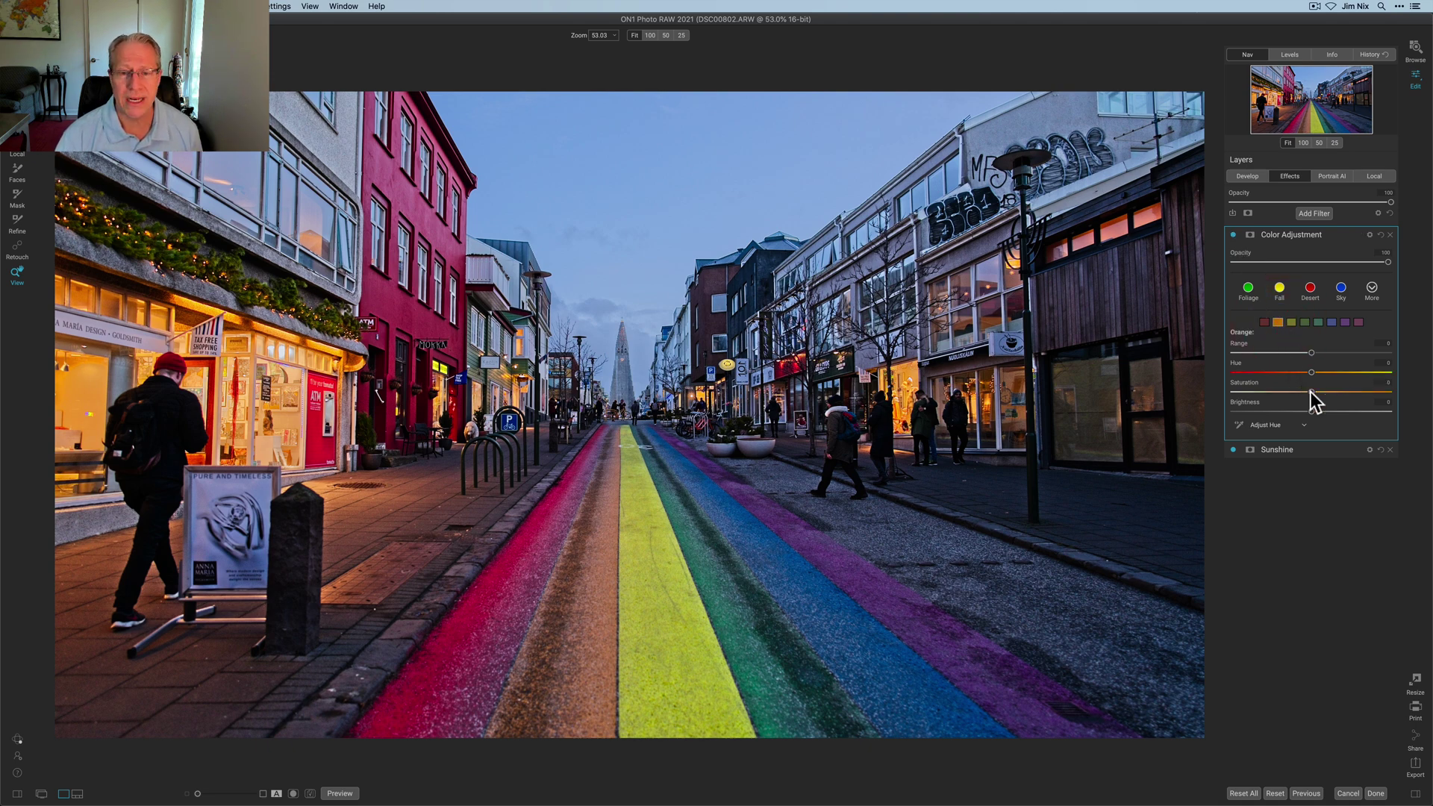
left_click_drag(1358, 388, 1296, 387)
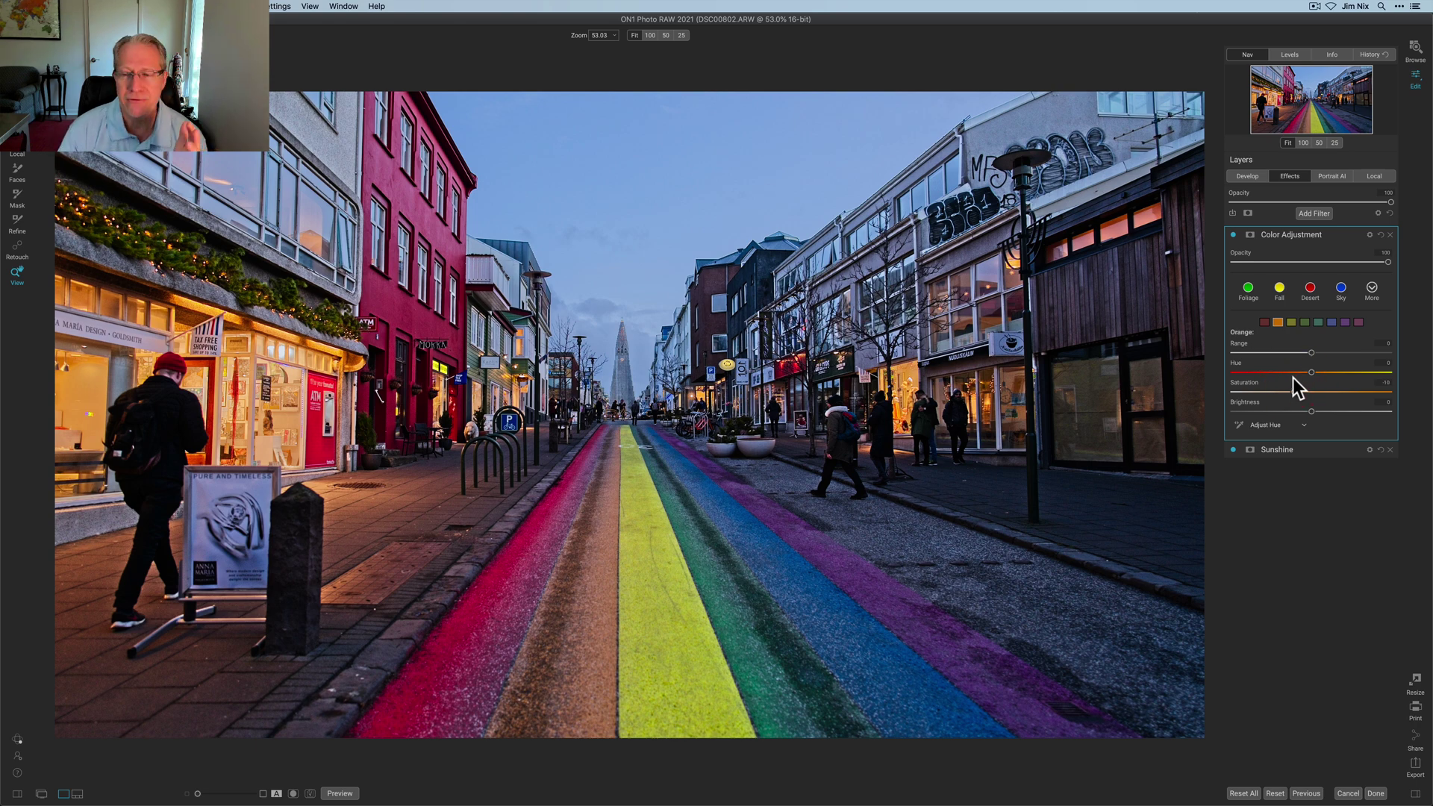
left_click(1233, 236)
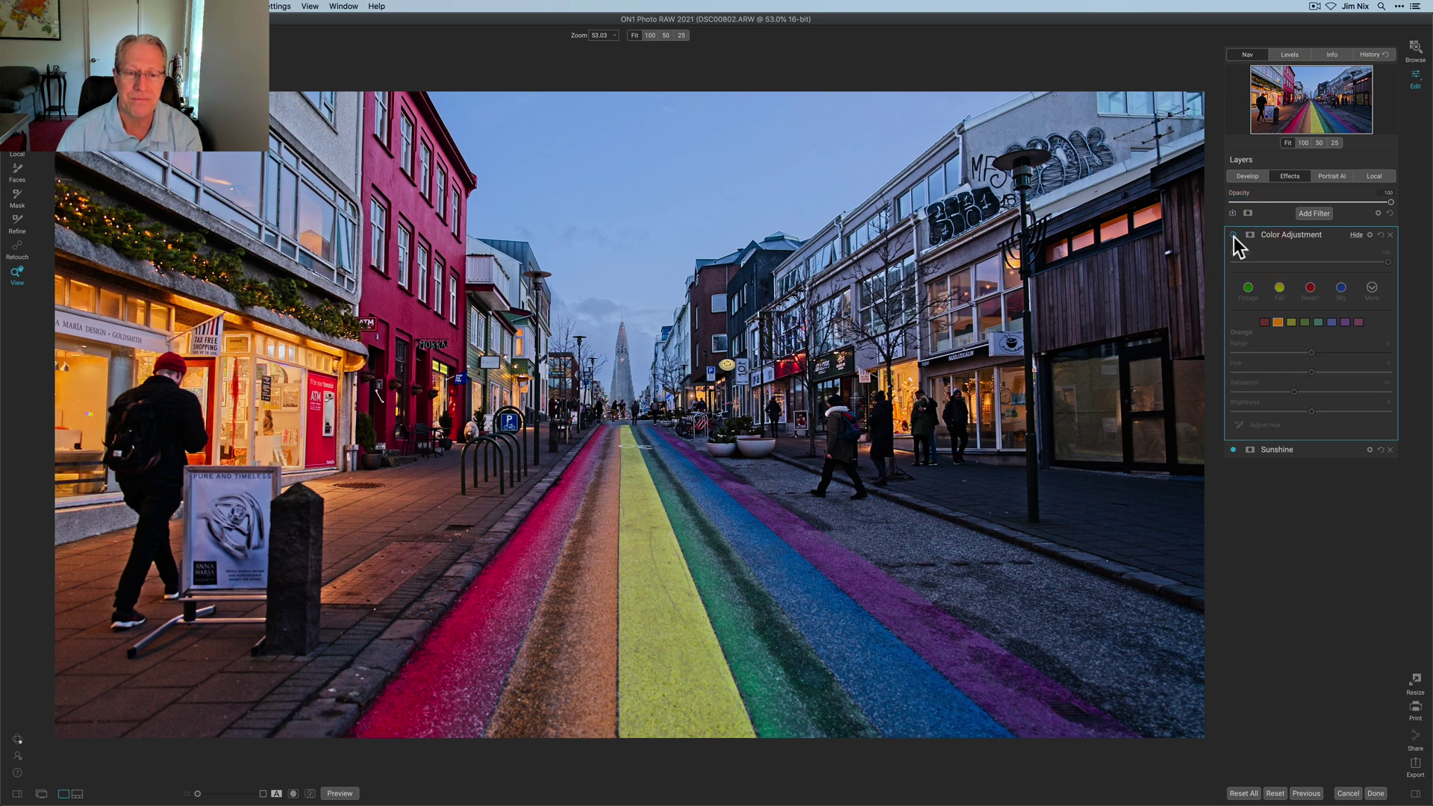
left_click(1234, 236)
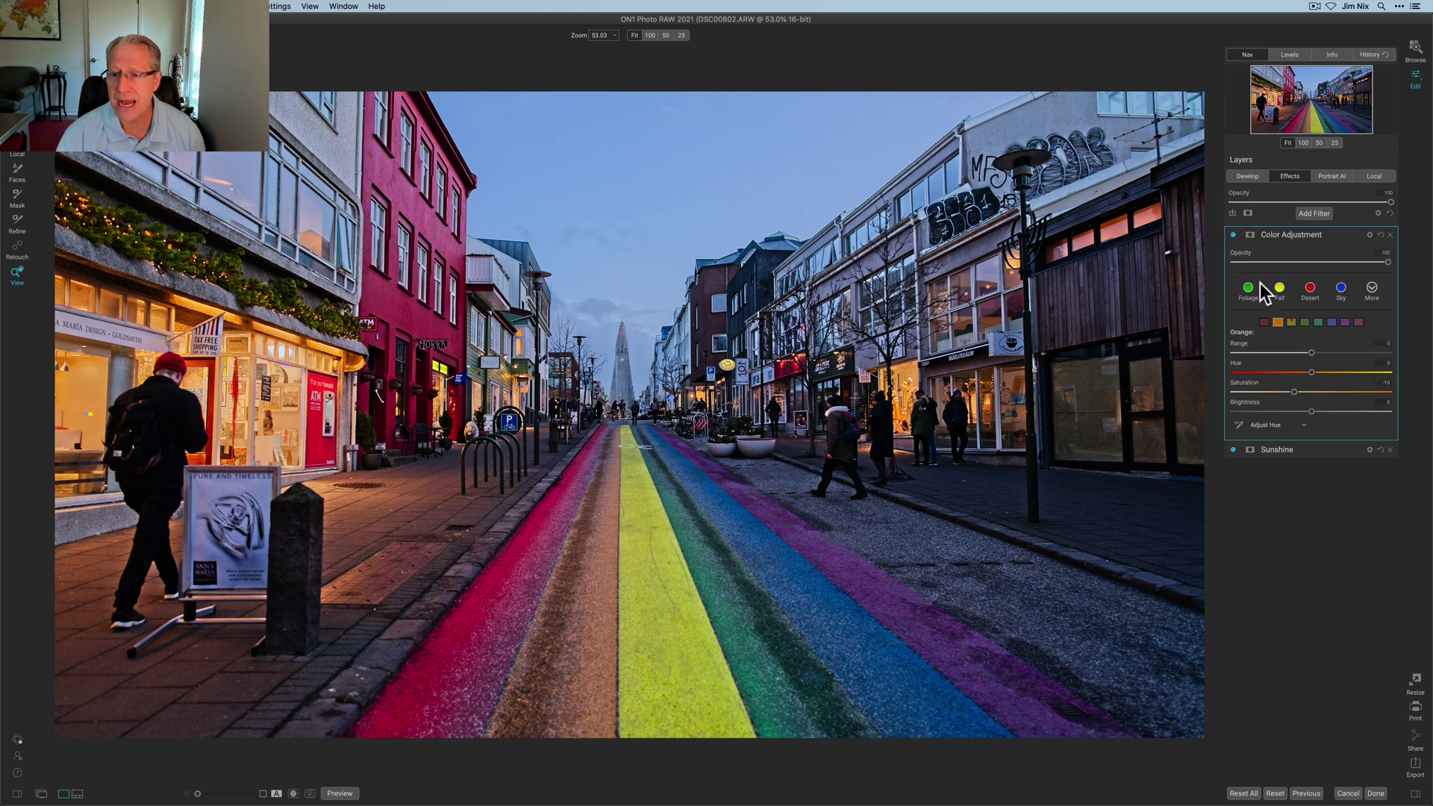
left_click(1290, 323)
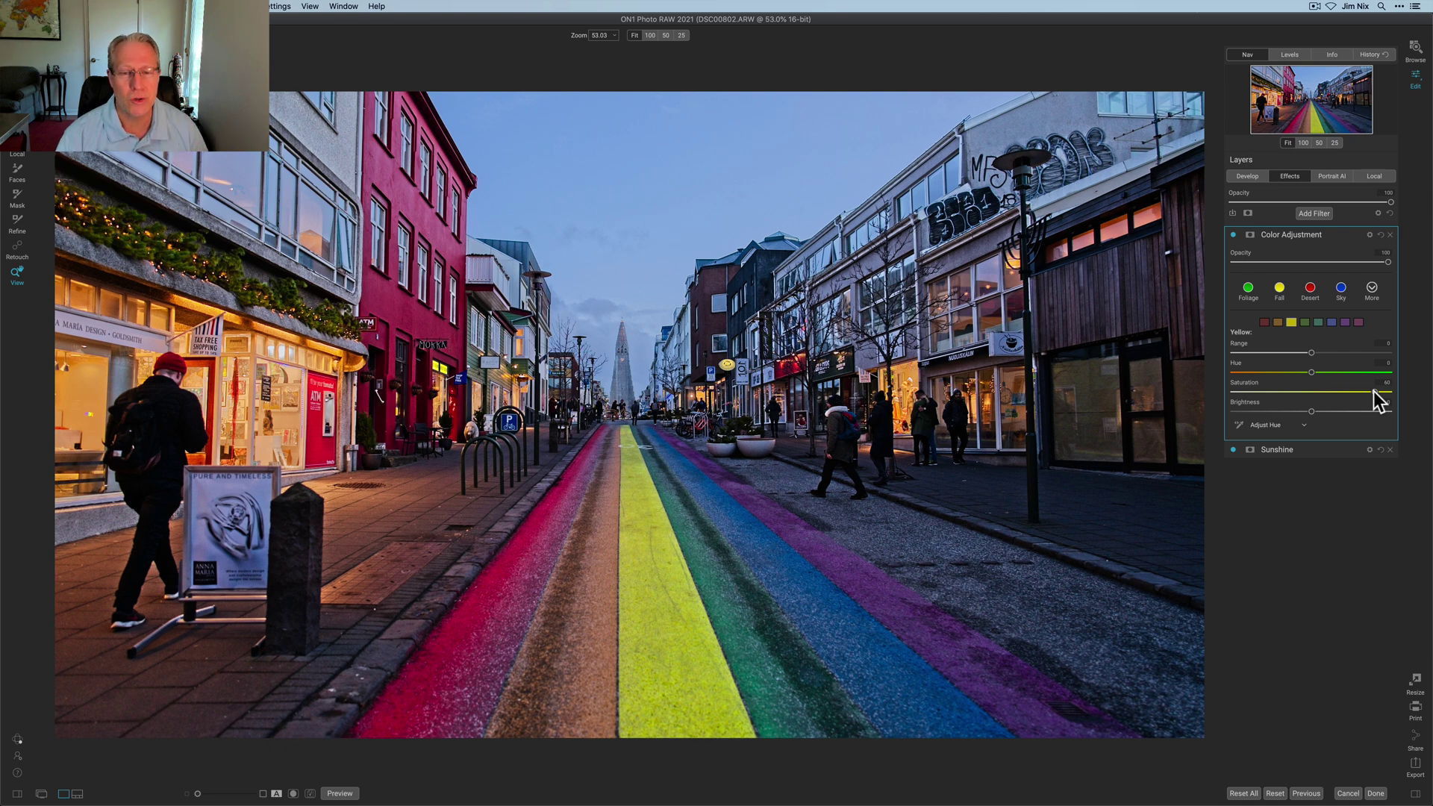
Step: Add a Vignette filter with Brightness -21, Feather 100 and Roundness 14
left_click(1313, 214)
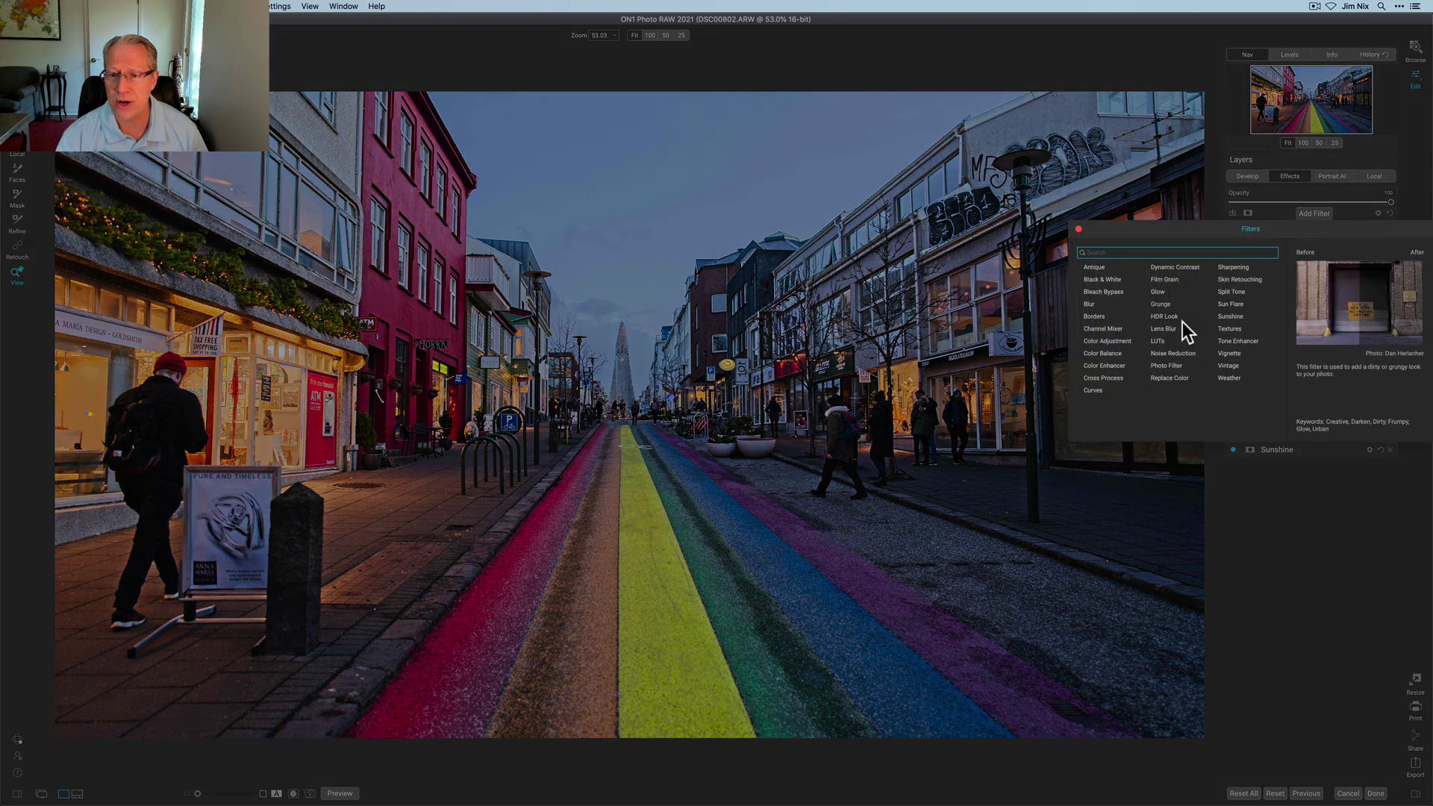
left_click(1230, 353)
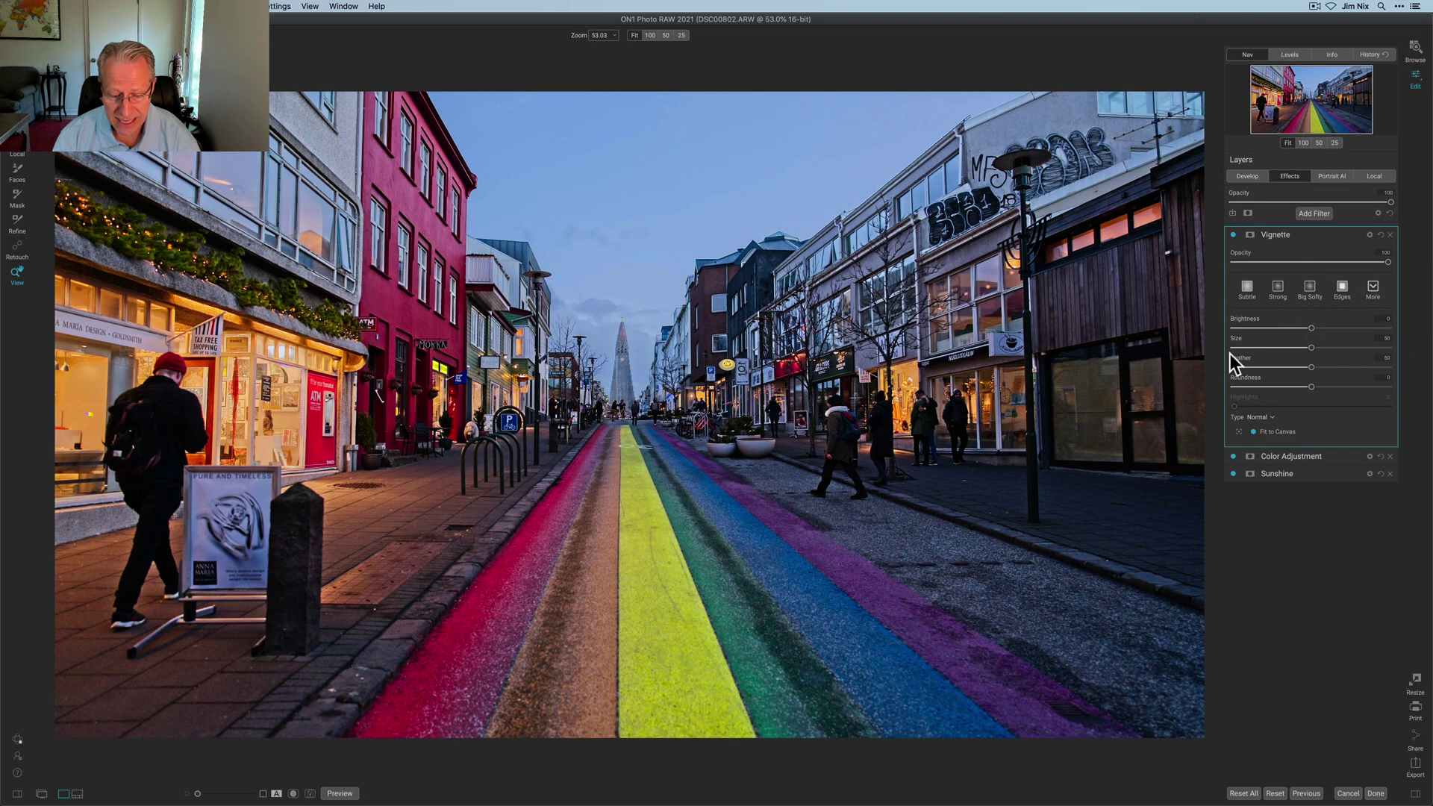
mouse_move(1310, 329)
left_mouse_down()
mouse_move(1266, 327)
mouse_move(1329, 347)
left_mouse_up()
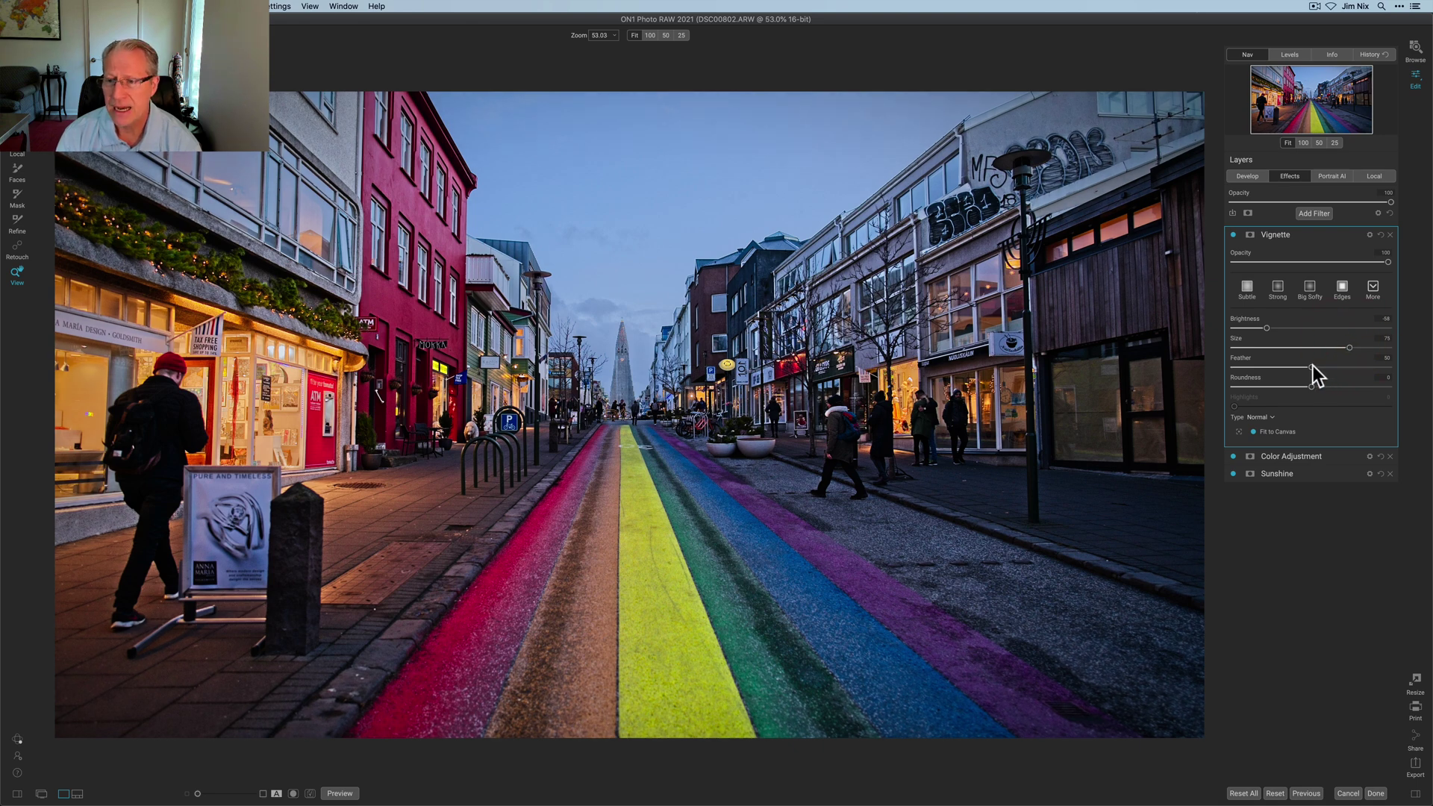
left_click_drag(1314, 366, 1386, 365)
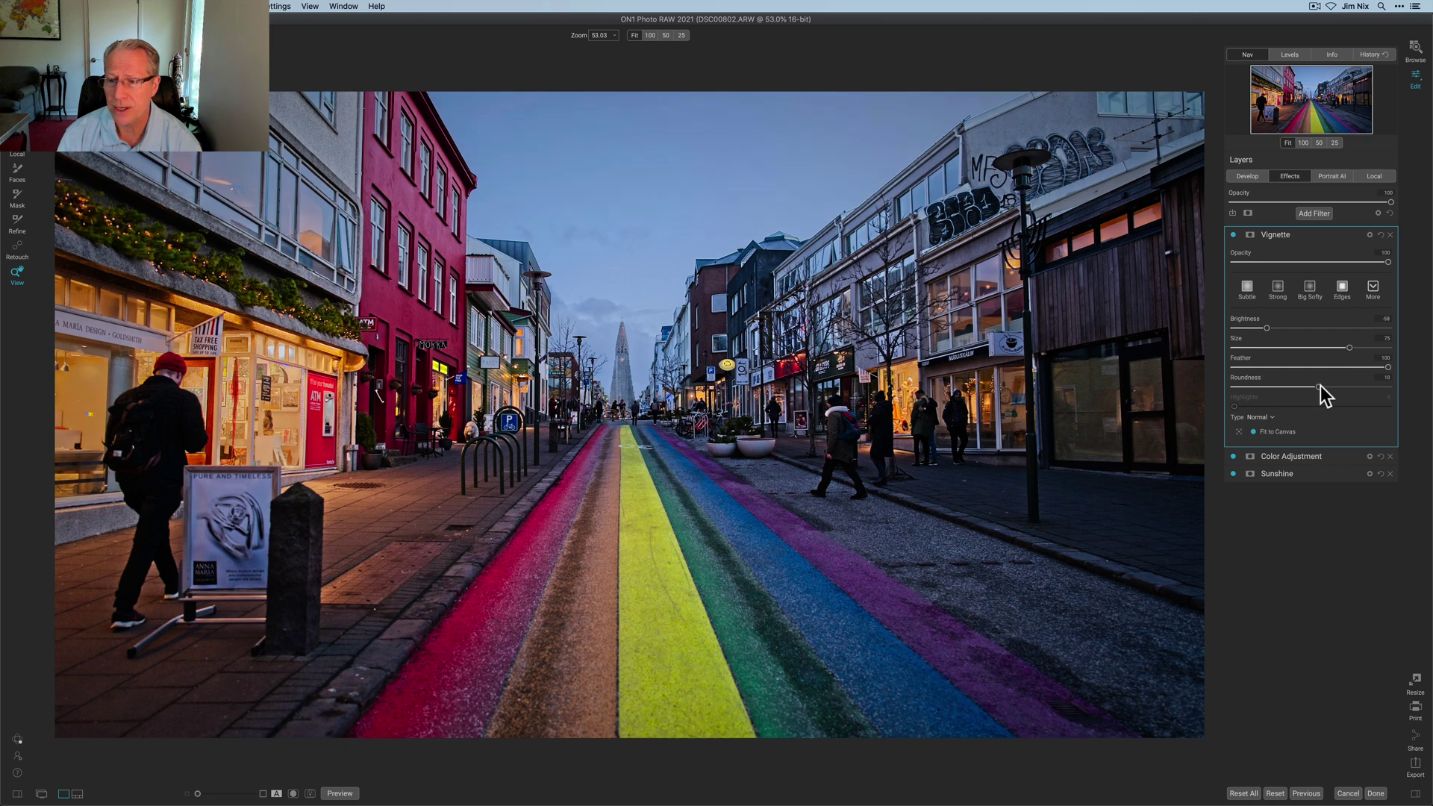
left_click_drag(1324, 386, 1322, 386)
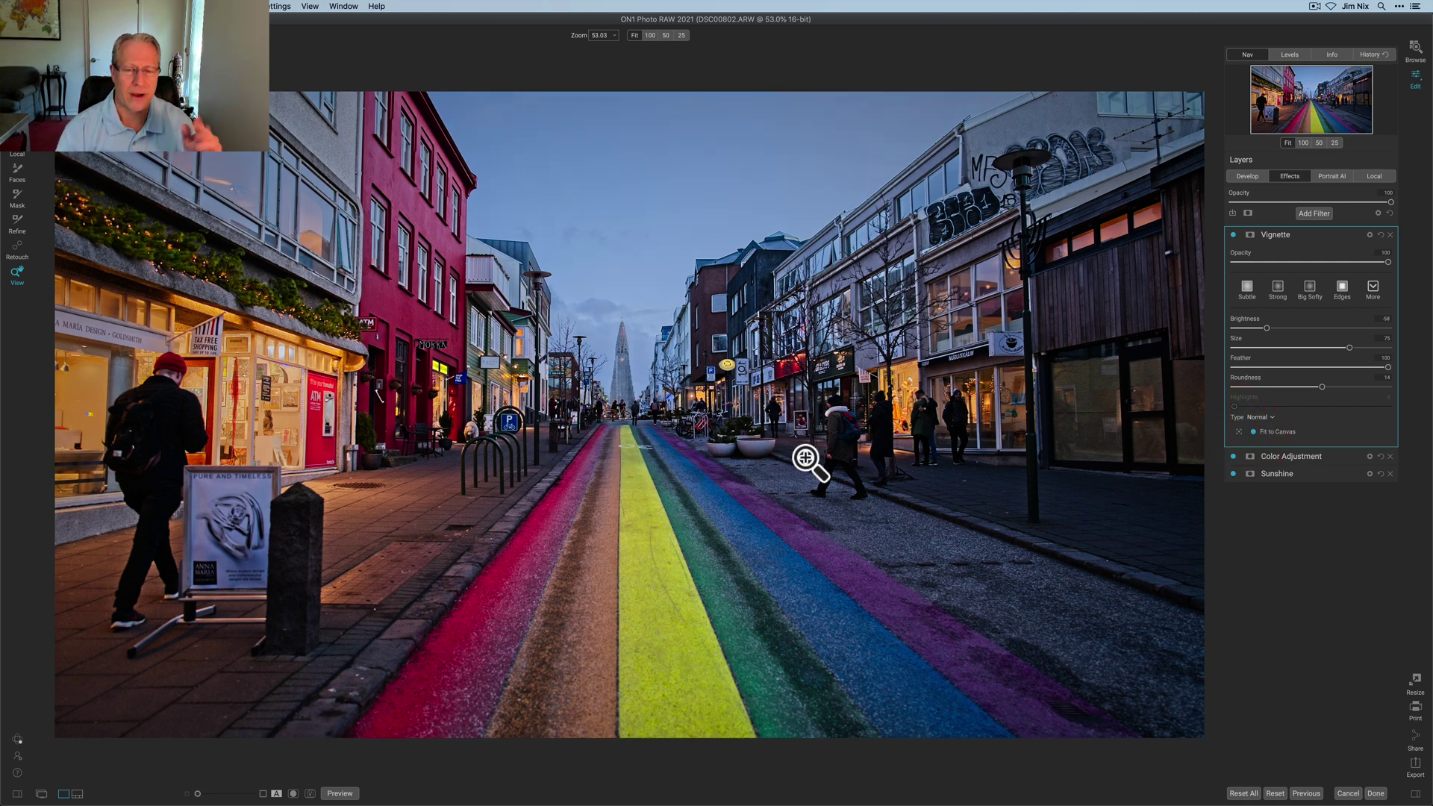
Step: Toggle the Vignette and view the unedited original to compare the edit
left_click(1234, 235)
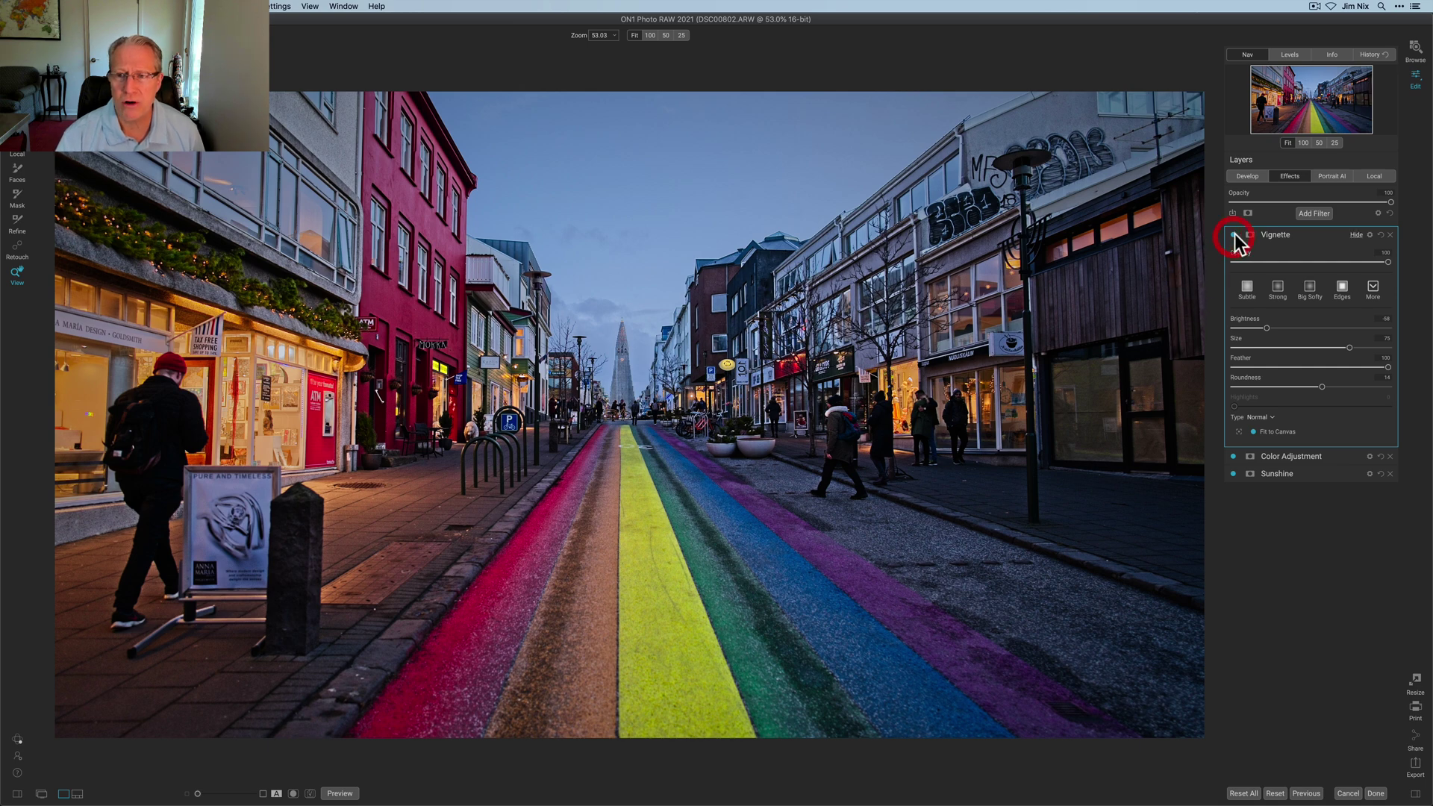
left_click(1234, 236)
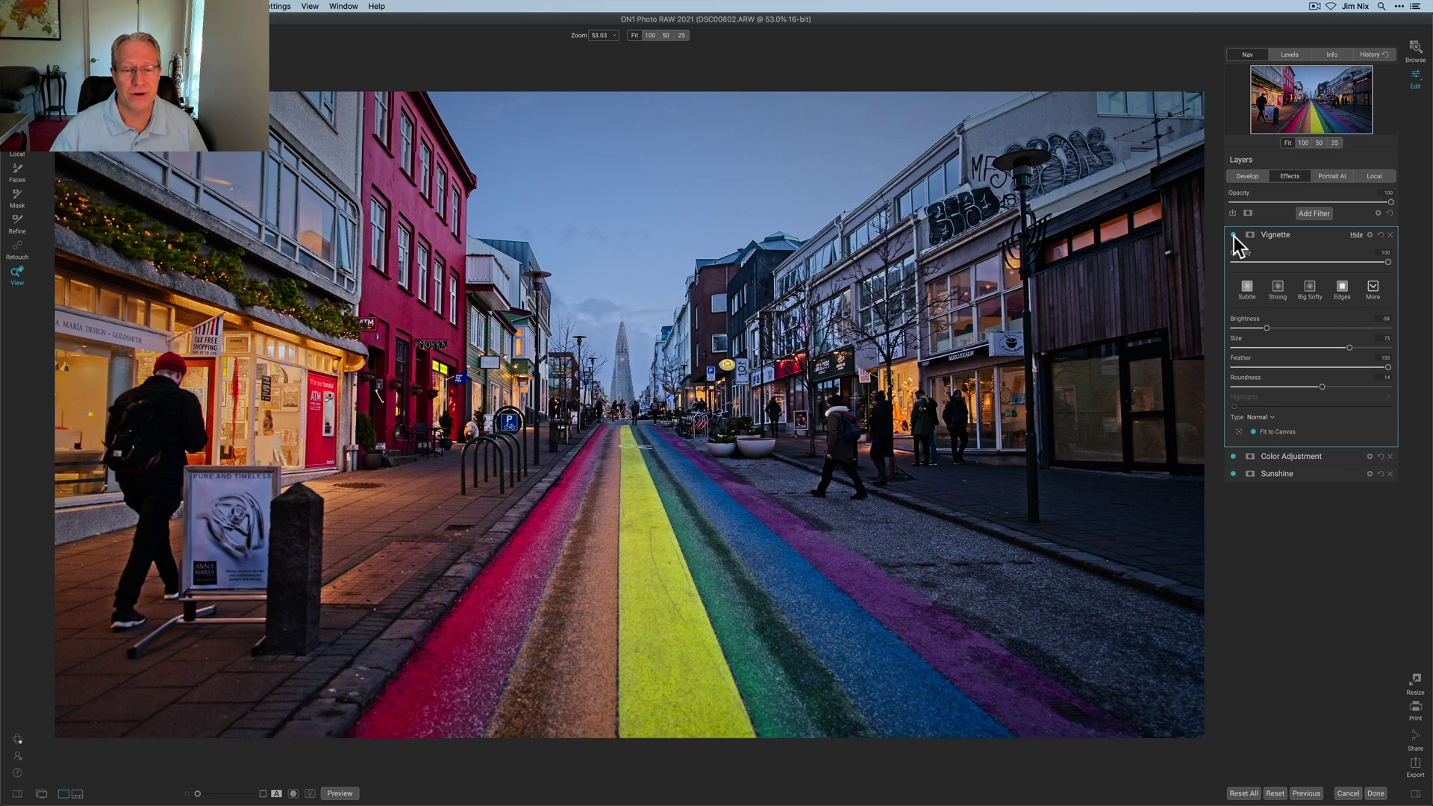
key("backslash")
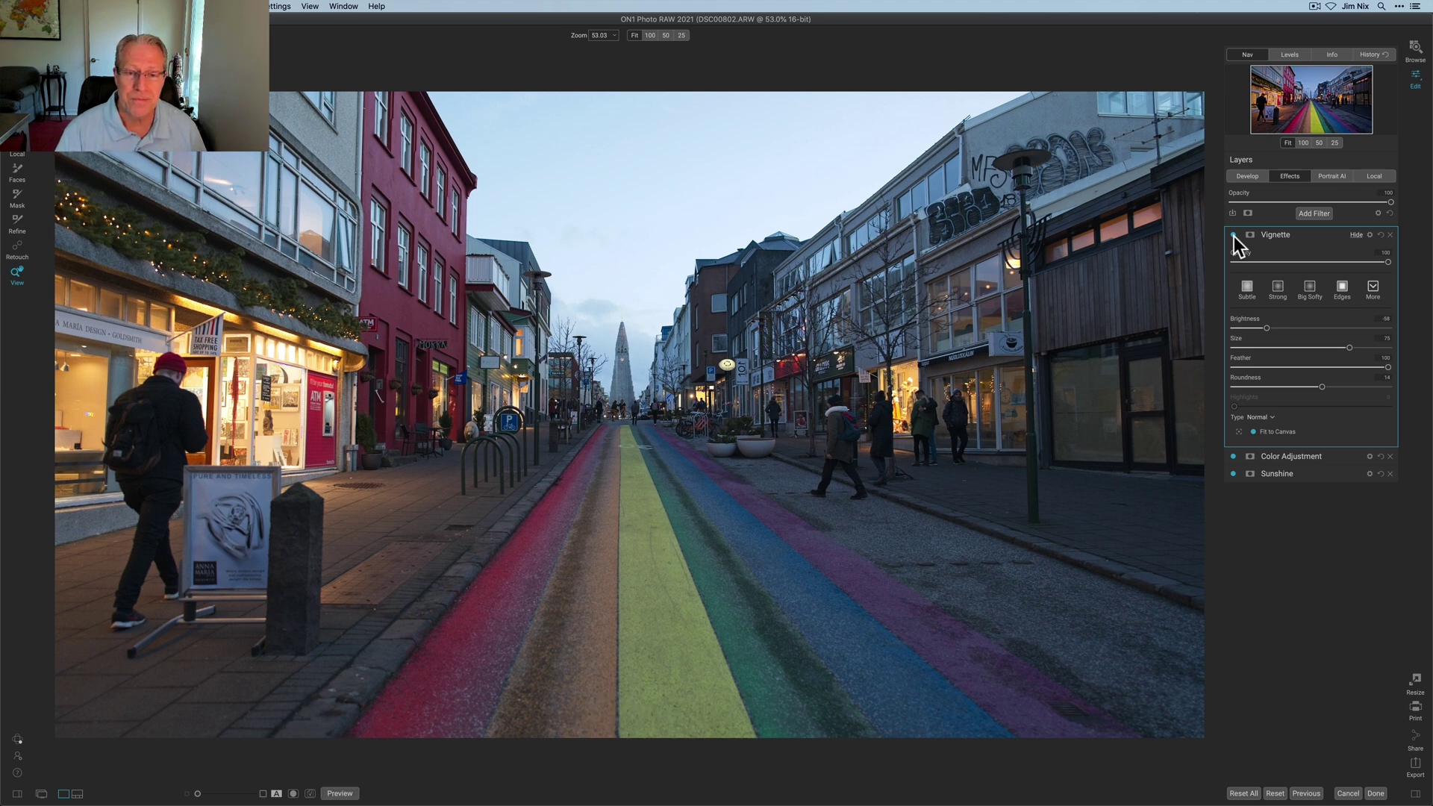
key("super+p")
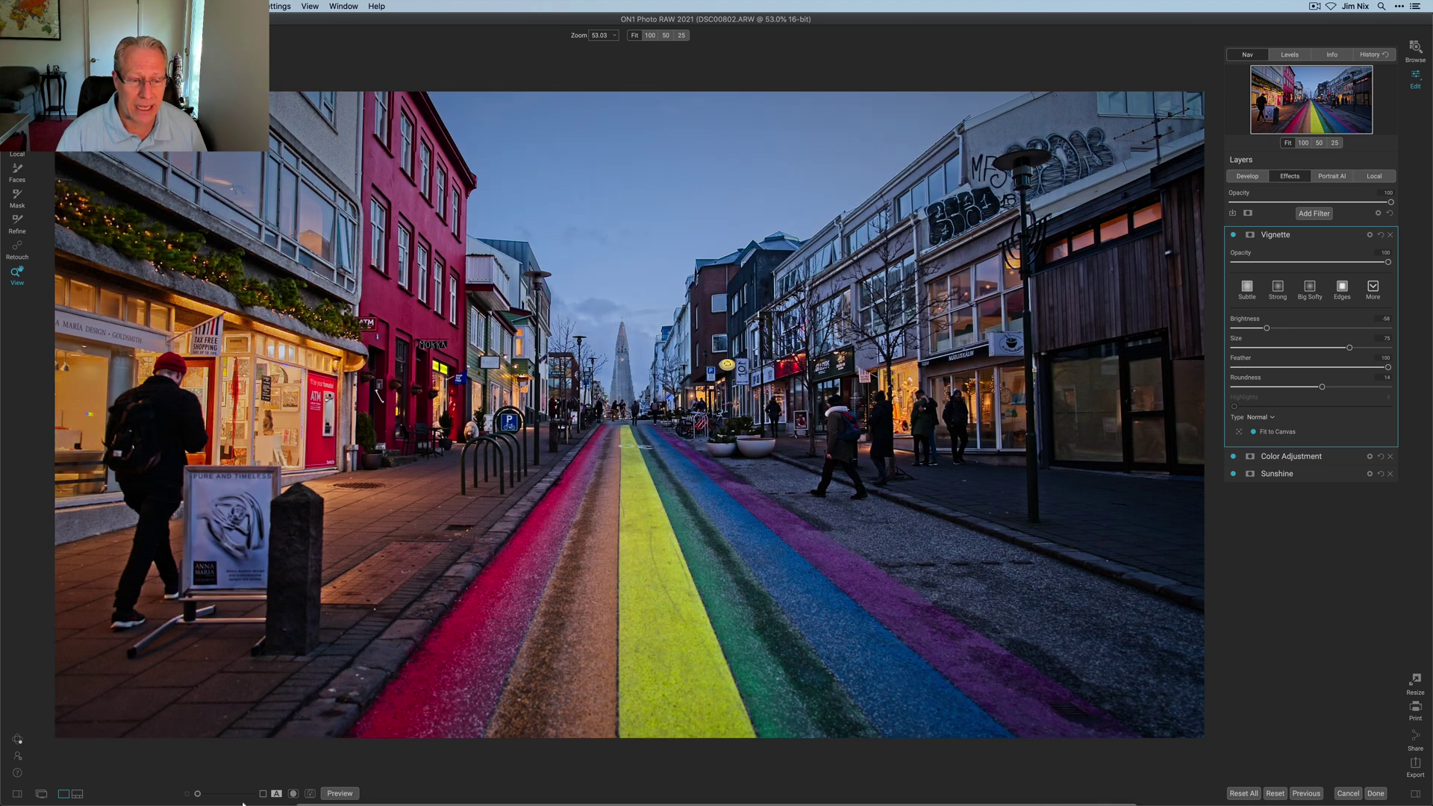
Step: Compare in split before/after view, then reopen the Color Adjustment settings
left_click(276, 793)
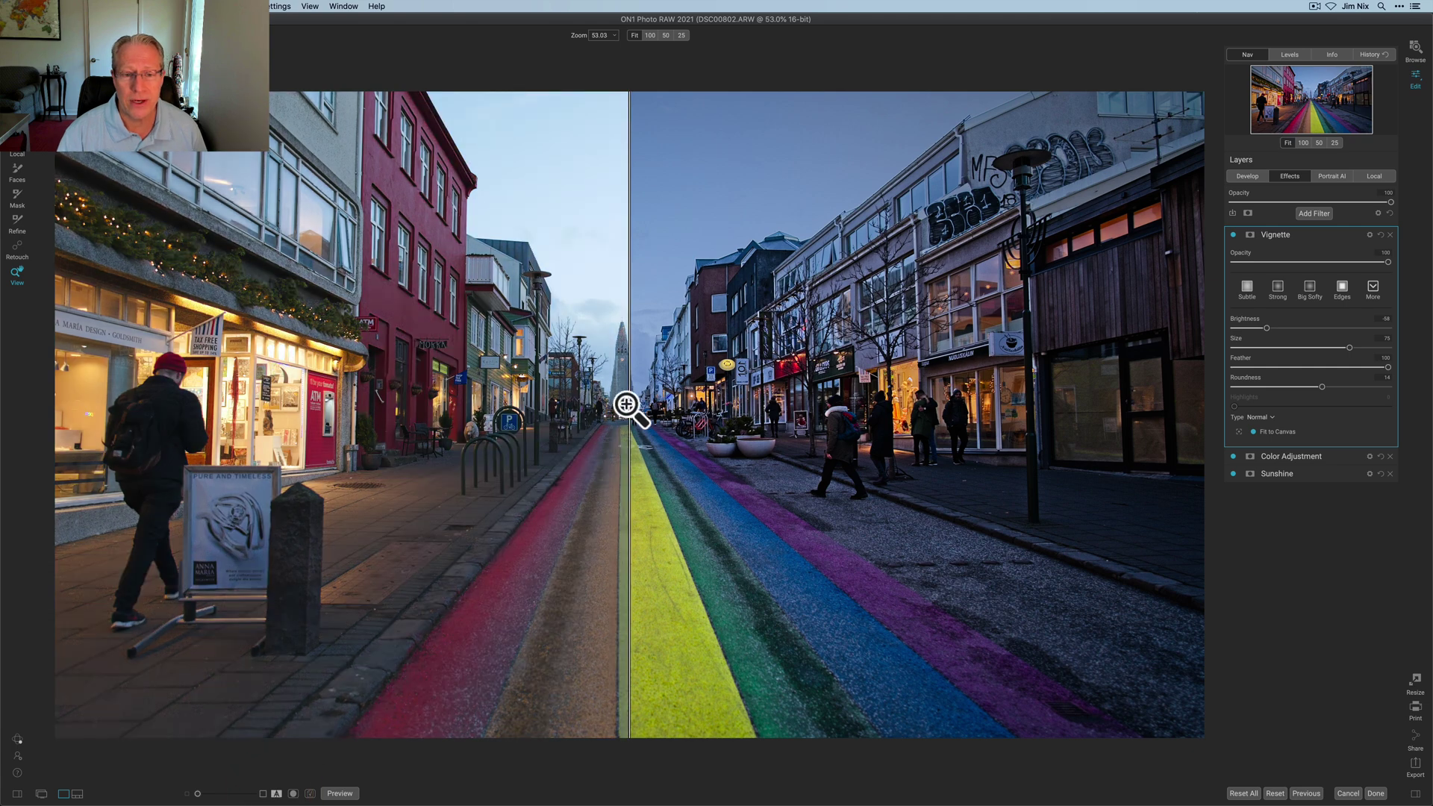
left_click_drag(630, 414, 527, 436)
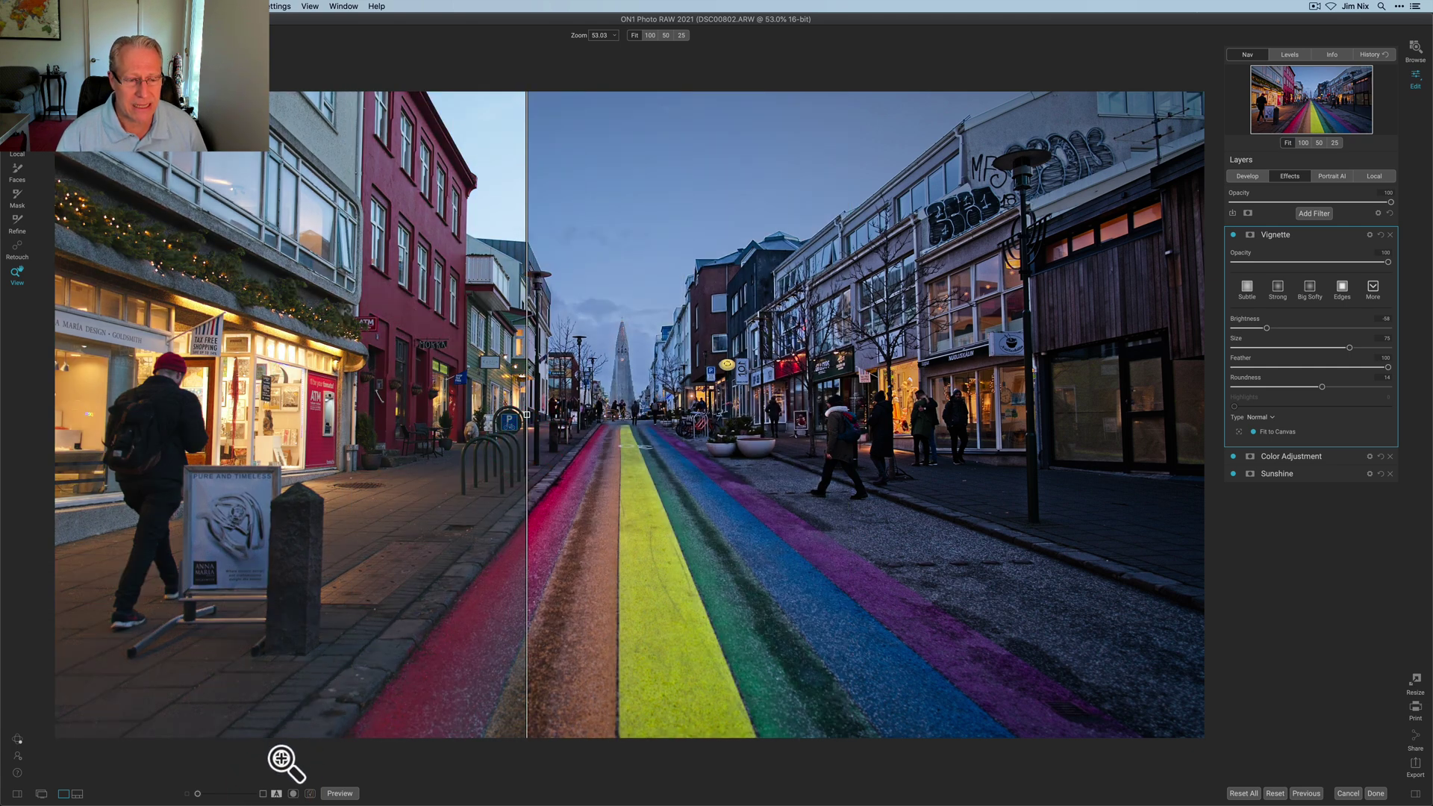
left_click(277, 793)
left_click(1286, 456)
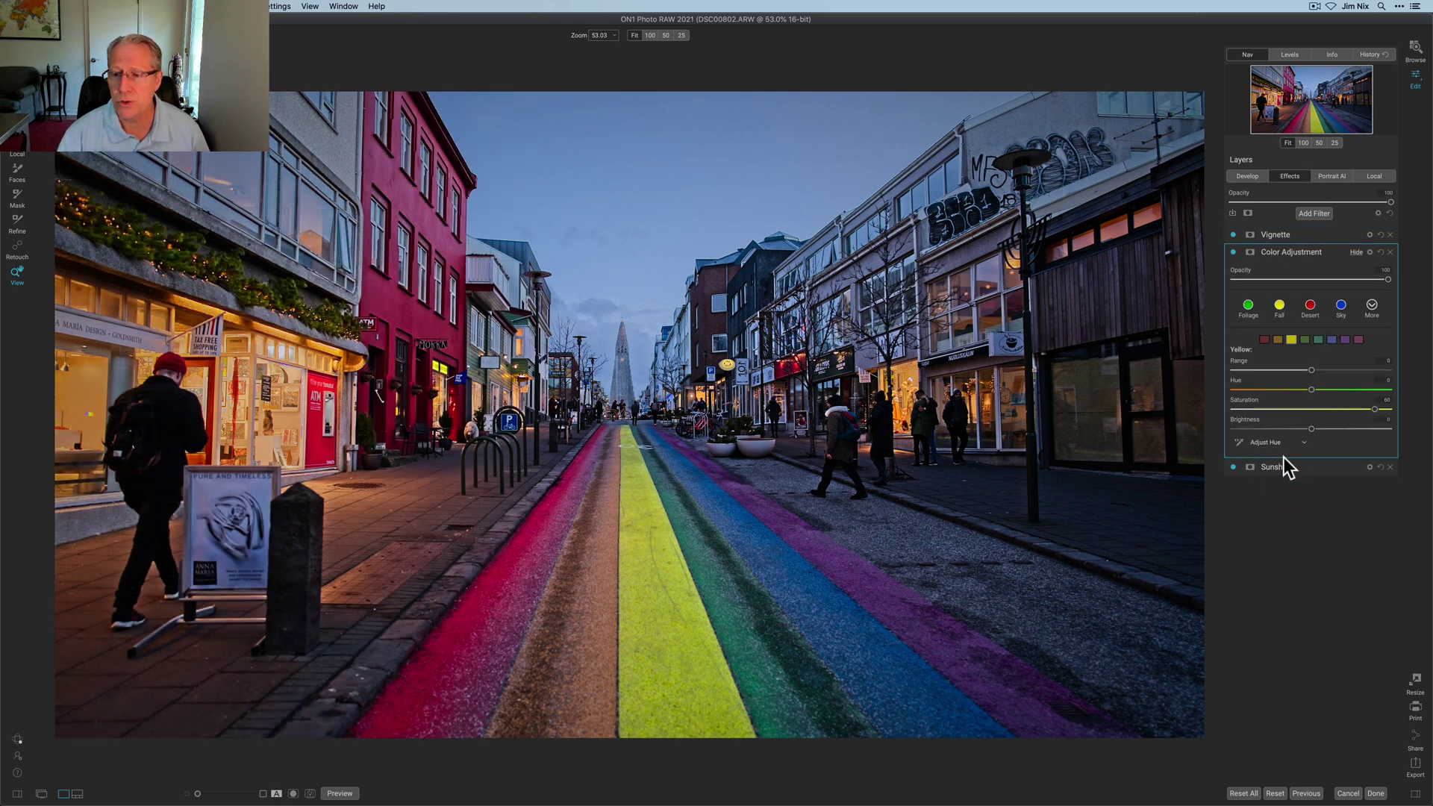
Step: Lower Blue saturation to about -10 in Color Adjustment, then switch the filter off
left_click(1329, 342)
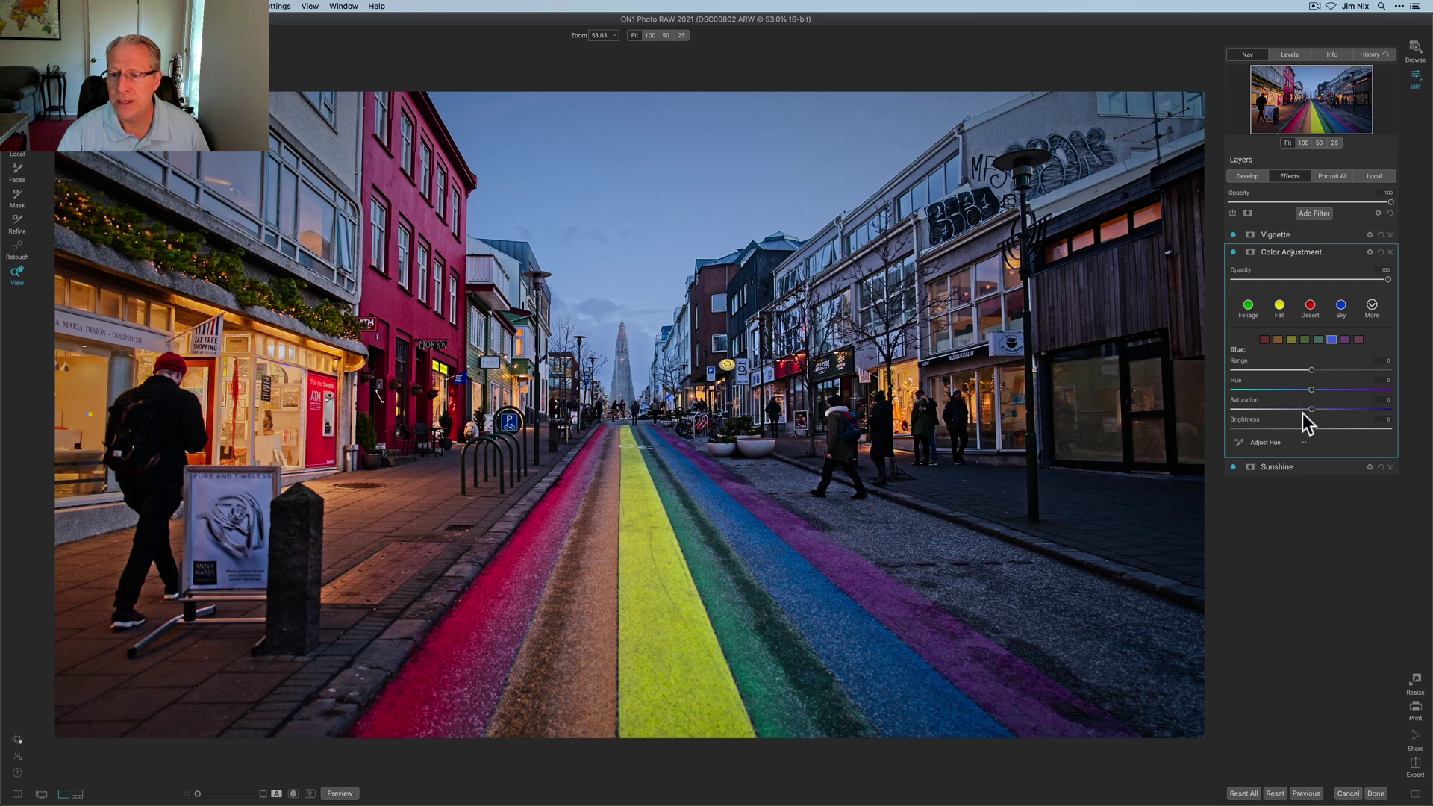
left_click_drag(1312, 410, 1295, 409)
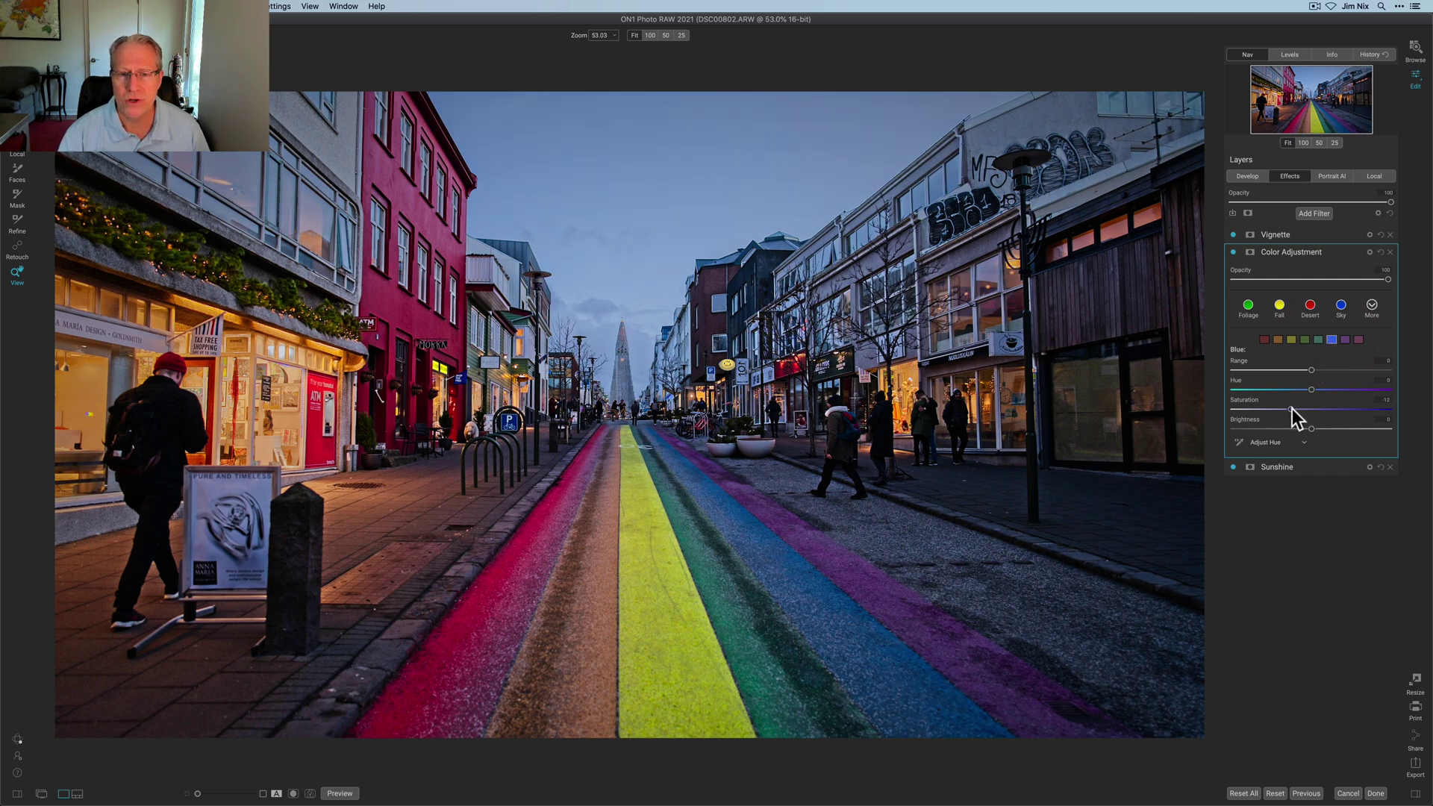
left_click(1294, 410)
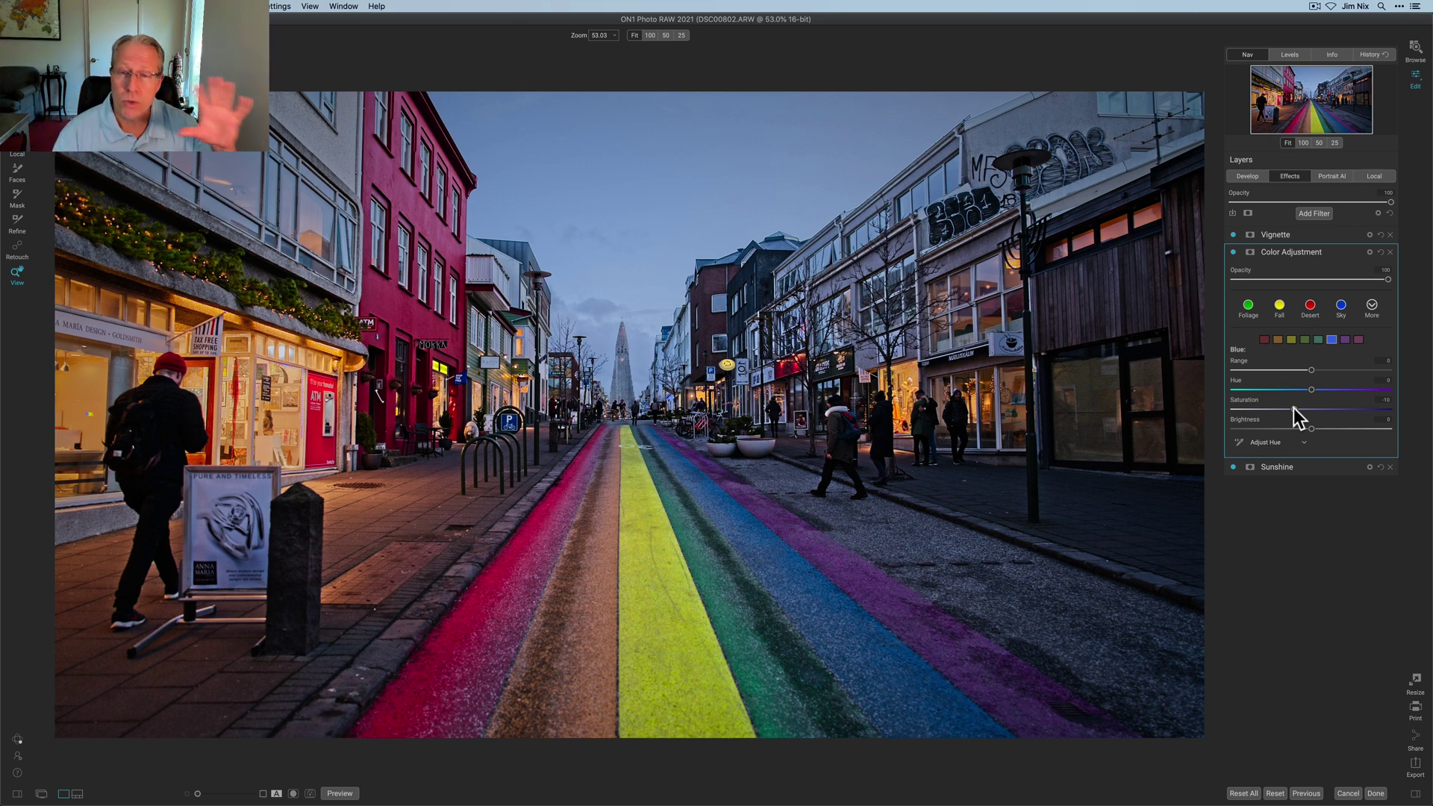
left_click(1234, 253)
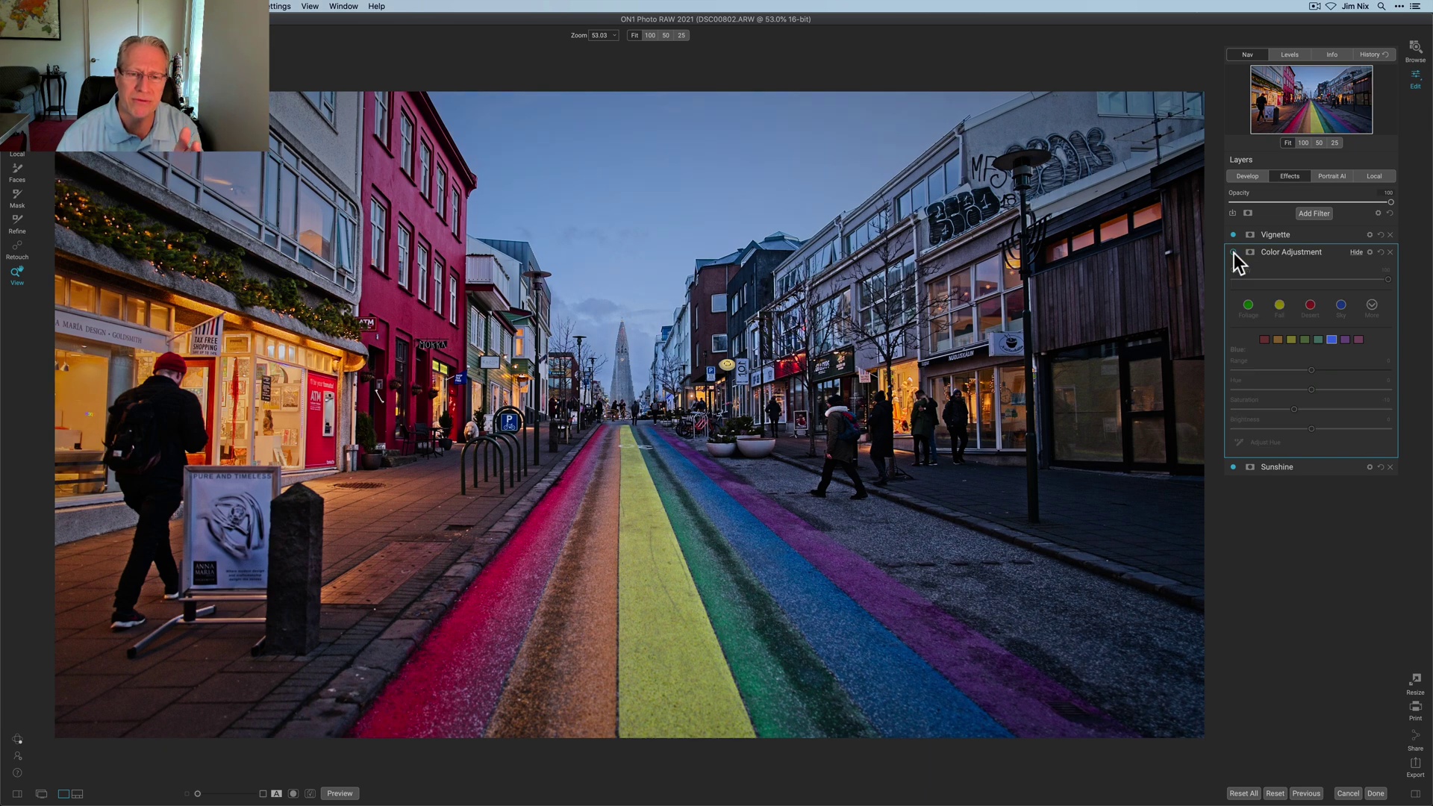